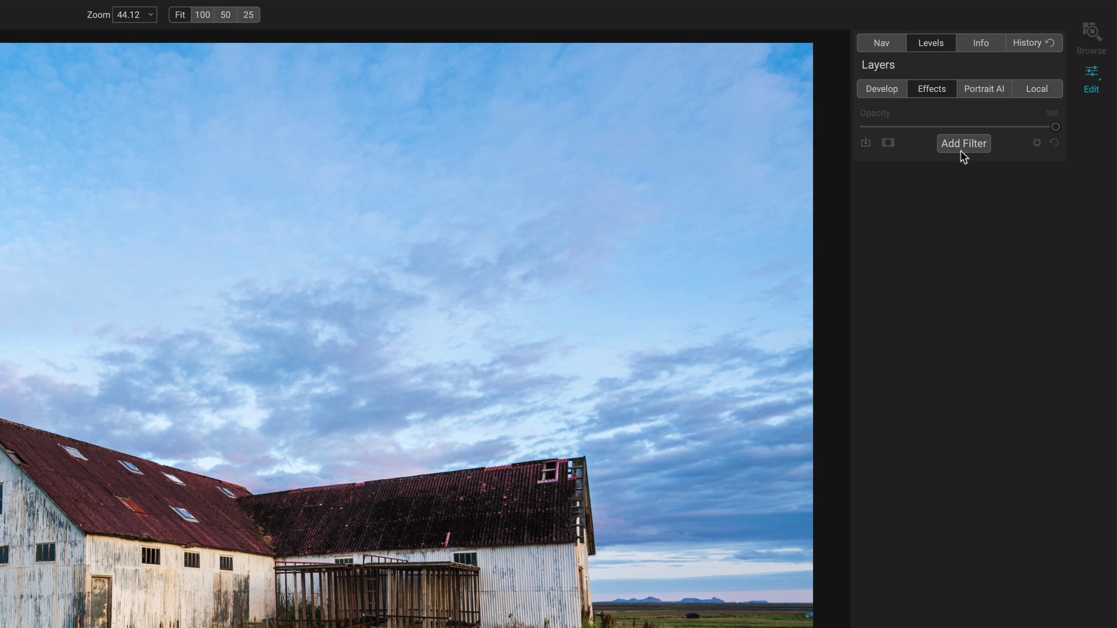
Step: Add a Curves filter to the barn photo, leaving its style at Default
{"action": "left_click", "coordinate": [1015, 96]}
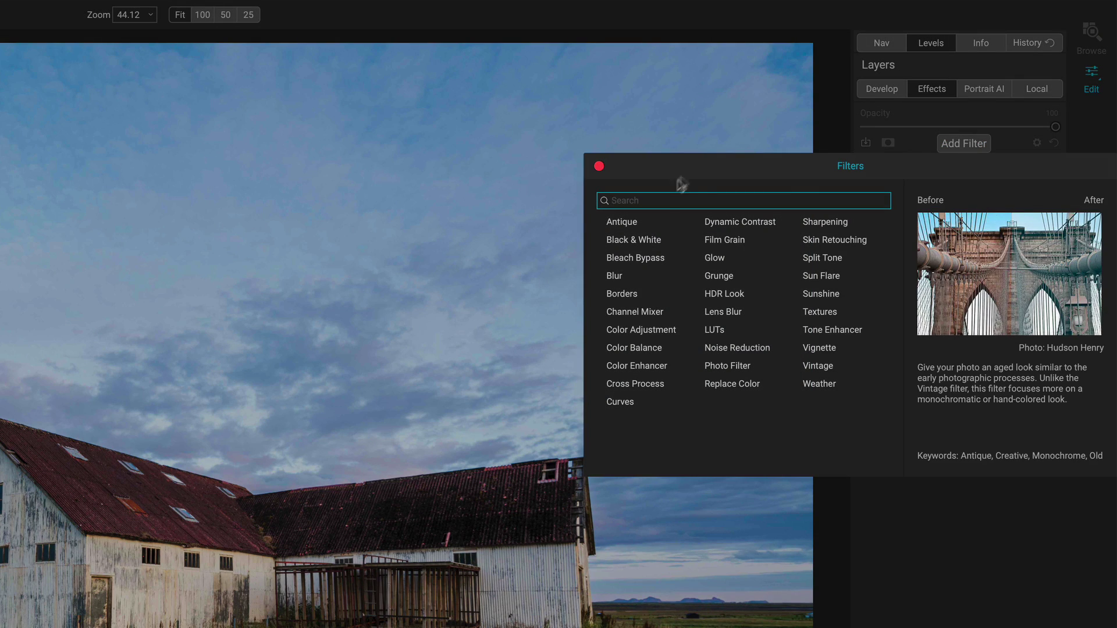
{"action": "left_click", "coordinate": [620, 402]}
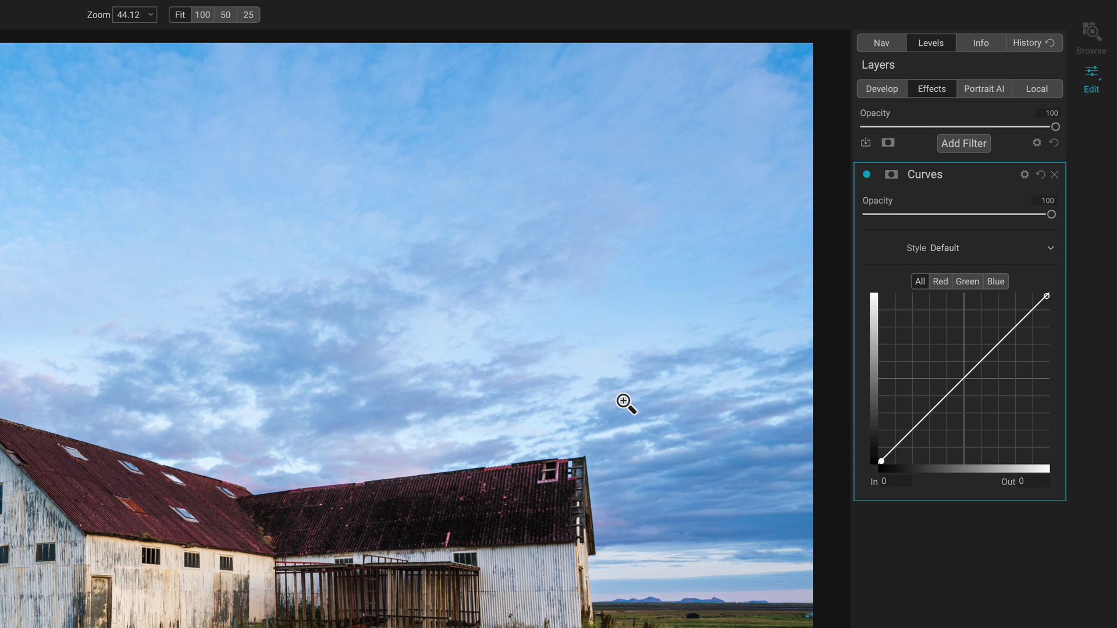
{"action": "left_click", "coordinate": [956, 247]}
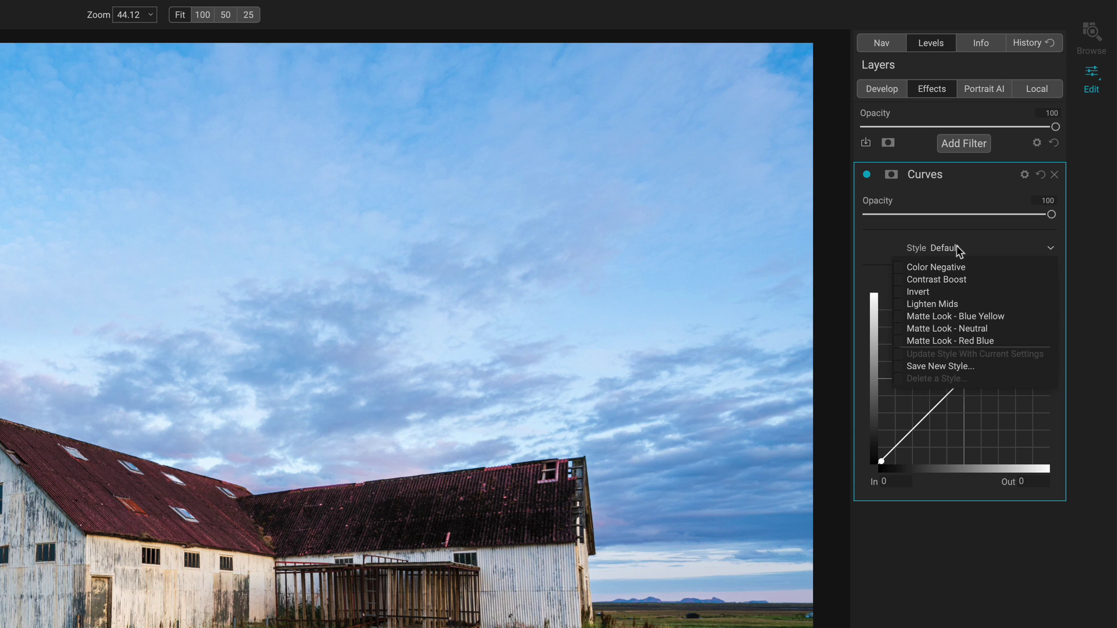
{"action": "left_click", "coordinate": [956, 247]}
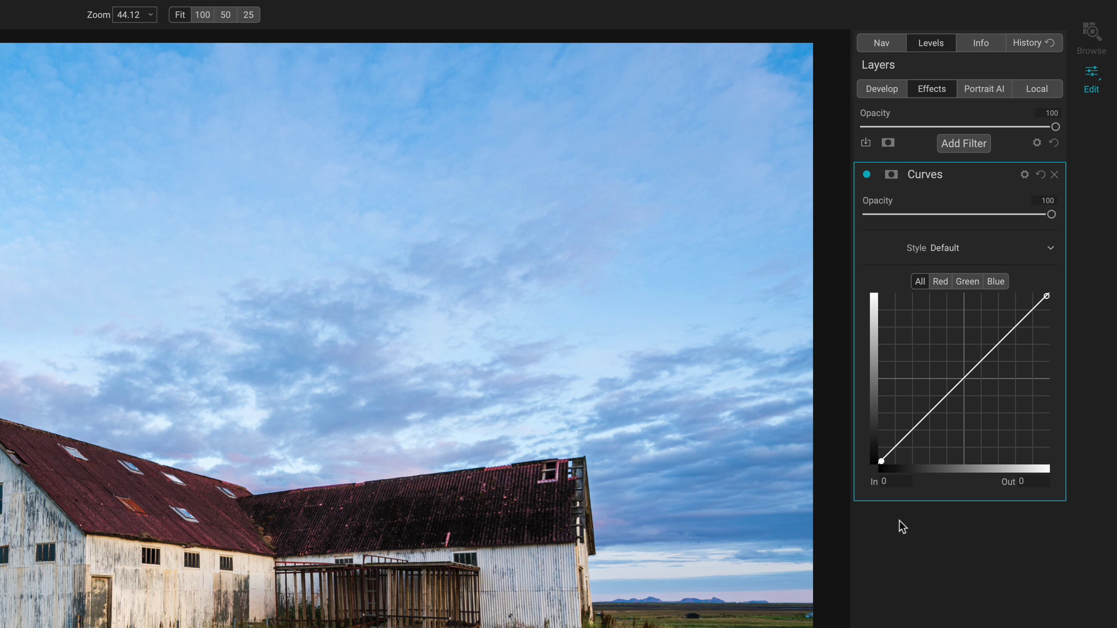
Step: Show the colour histogram and demonstrate dragging the black point, leaving the curve straight
{"action": "left_click", "coordinate": [925, 47]}
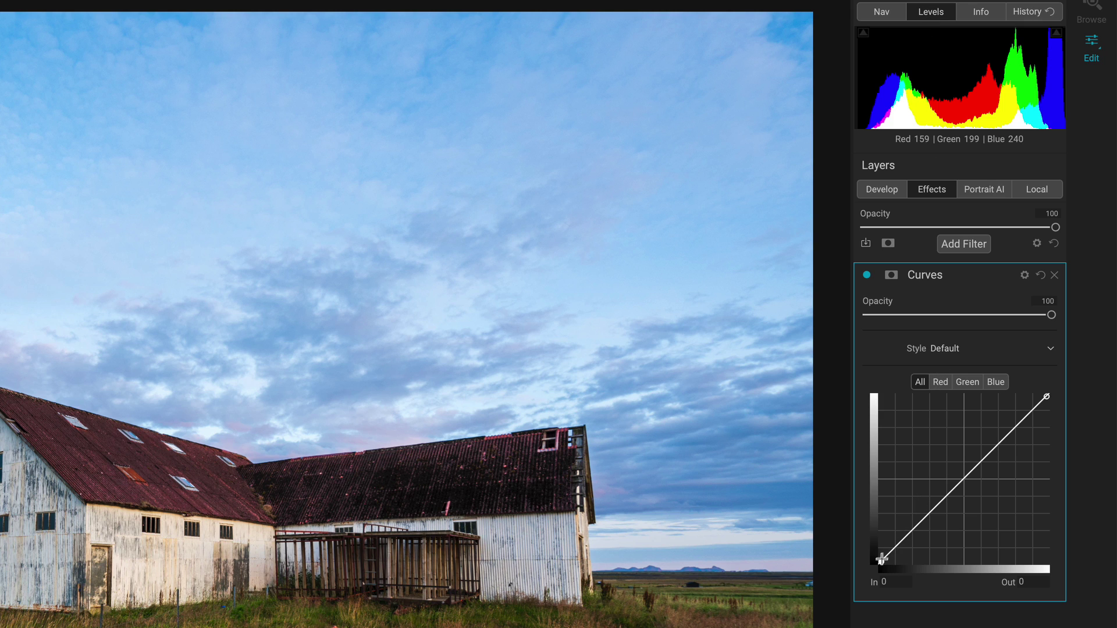
{"action": "left_click_drag", "start_coordinate": [875, 577], "coordinate": [865, 605]}
{"action": "left_click_drag", "start_coordinate": [880, 561], "coordinate": [876, 558]}
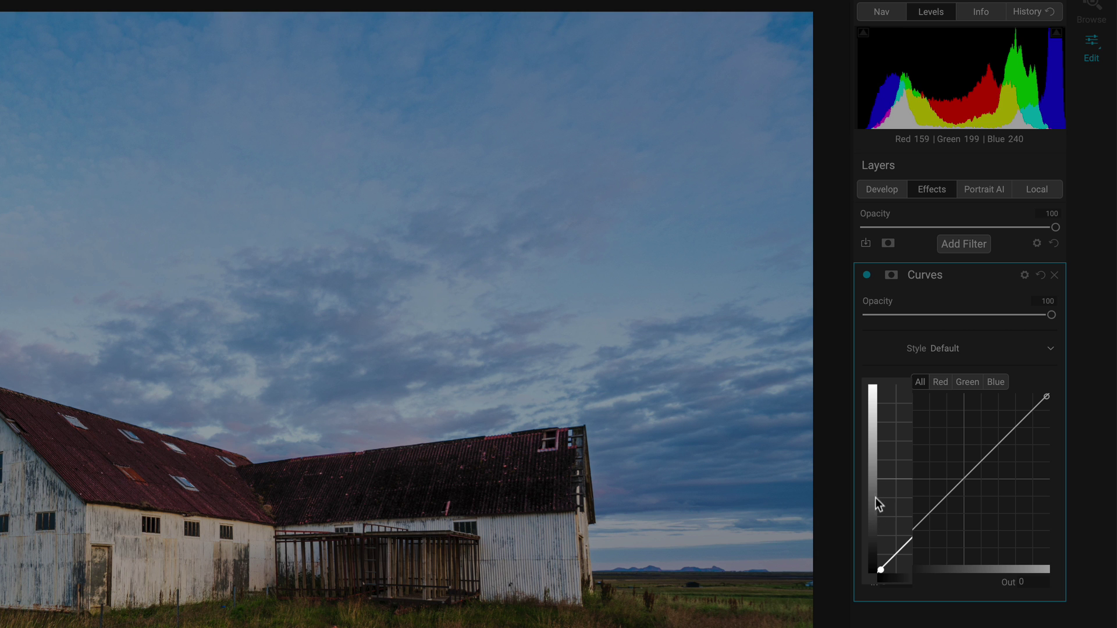
{"action": "left_click_drag", "start_coordinate": [875, 495], "coordinate": [890, 542]}
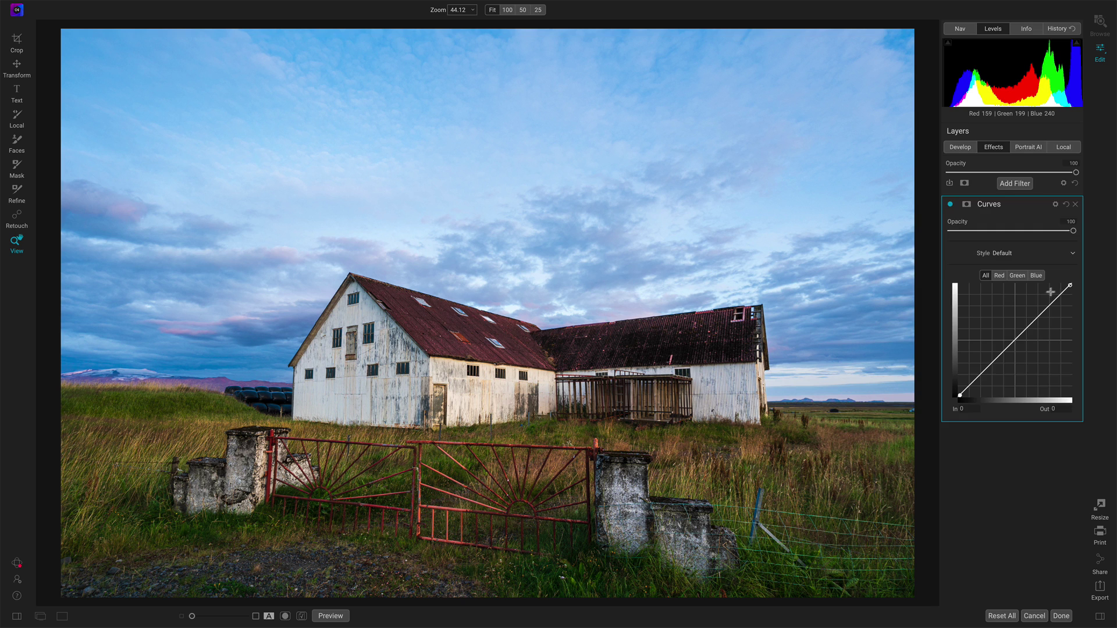
Step: Add a midtone point and lift it from 129 to 204 to brighten the photo
{"action": "left_click", "coordinate": [1011, 355]}
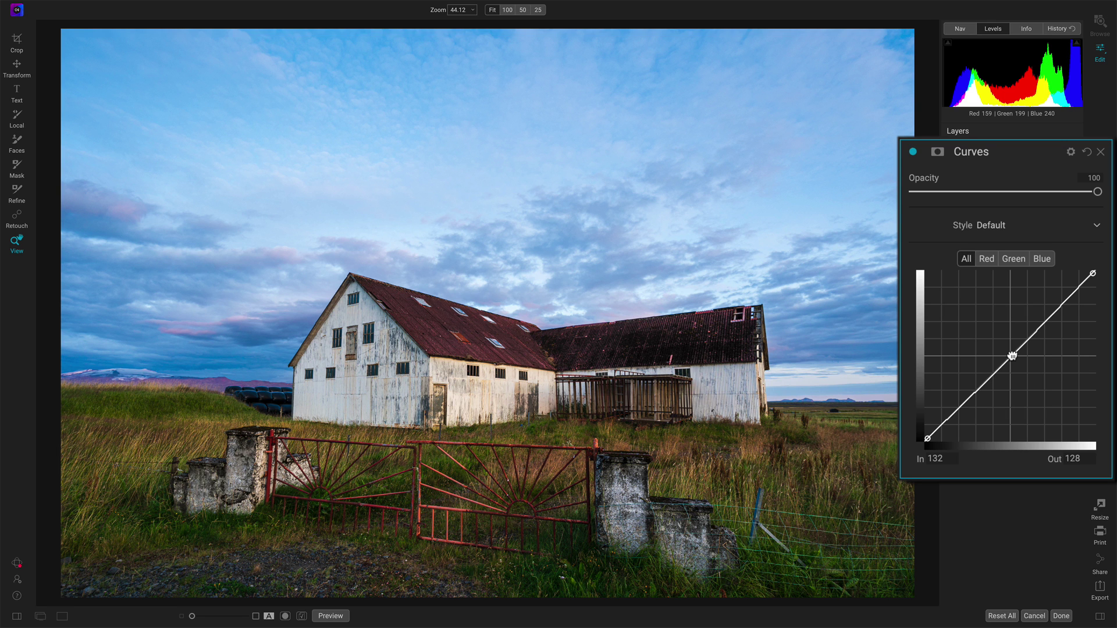
{"action": "left_click_drag", "start_coordinate": [1012, 355], "coordinate": [1013, 320]}
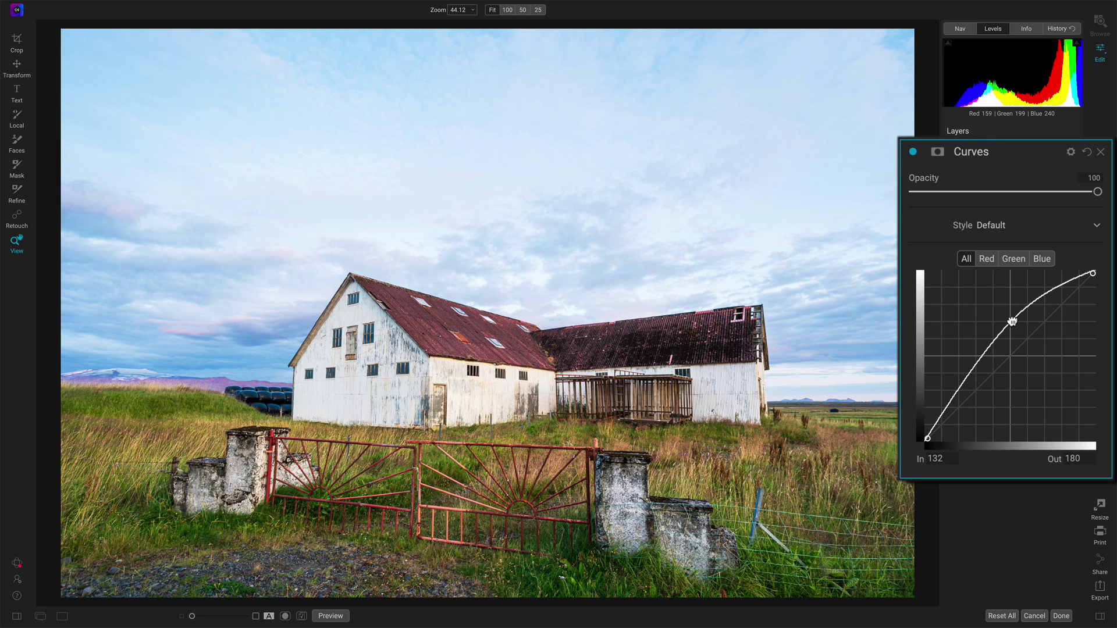
{"action": "left_click_drag", "start_coordinate": [1012, 321], "coordinate": [1012, 304]}
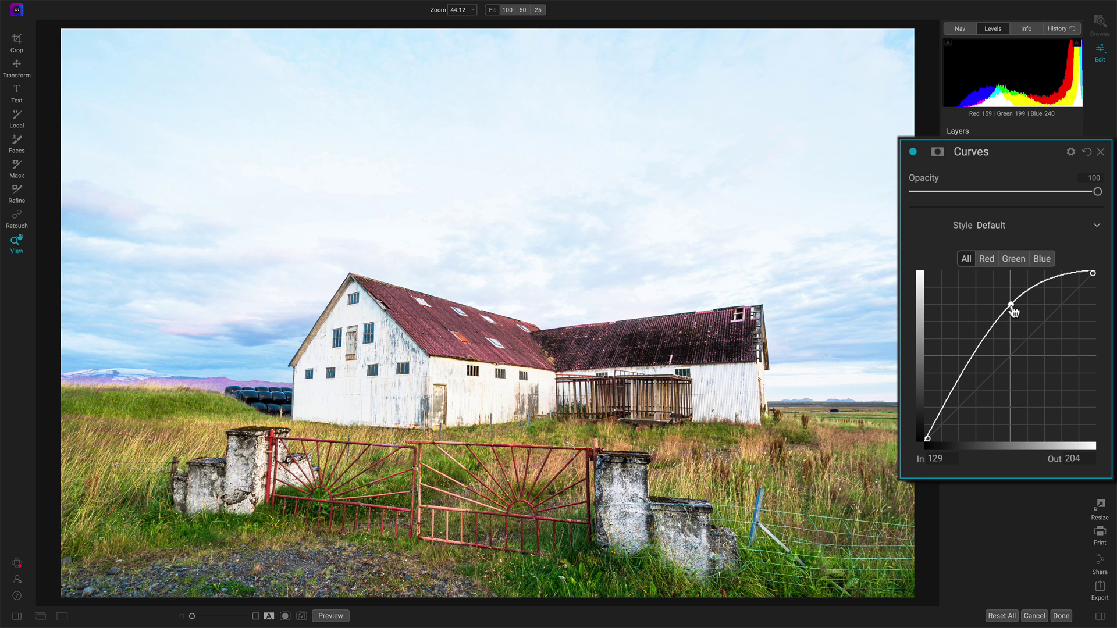
Step: Pull a highlight point and a shadow point down for harsh contrast and a purple twilight sky
{"action": "left_click", "coordinate": [1053, 278]}
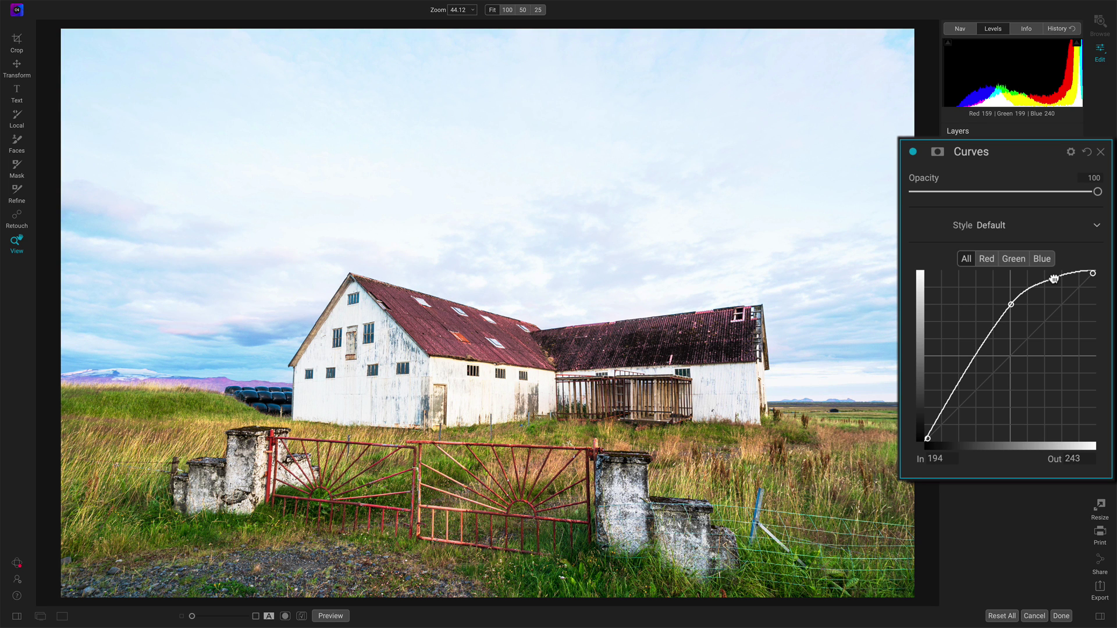
{"action": "left_click_drag", "start_coordinate": [1054, 278], "coordinate": [1057, 295]}
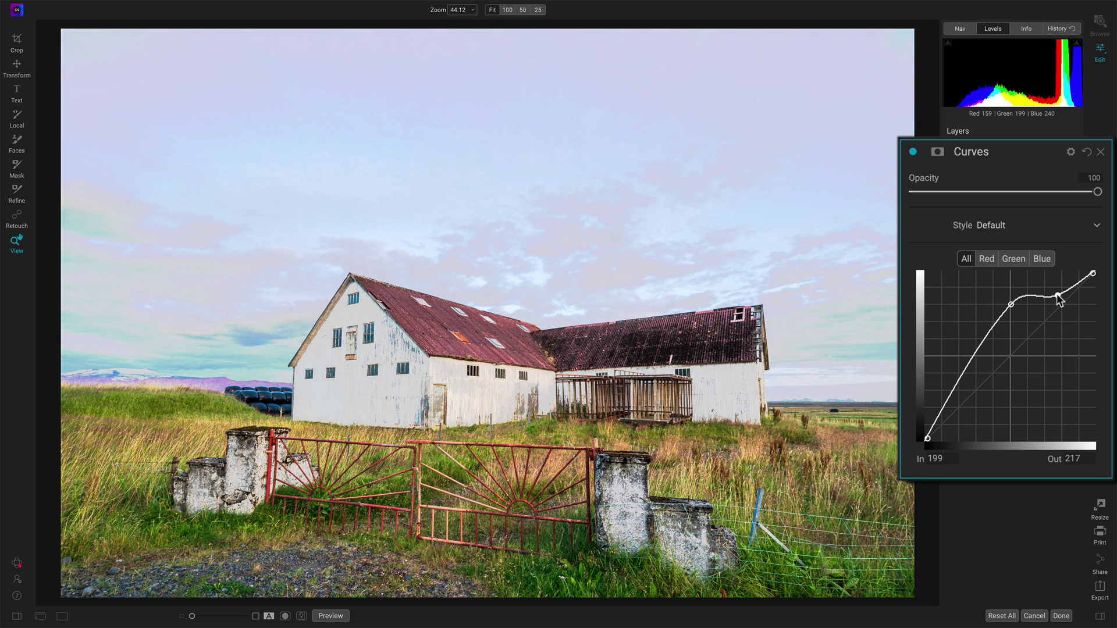
{"action": "left_click", "coordinate": [971, 361]}
{"action": "left_click_drag", "start_coordinate": [972, 362], "coordinate": [978, 397]}
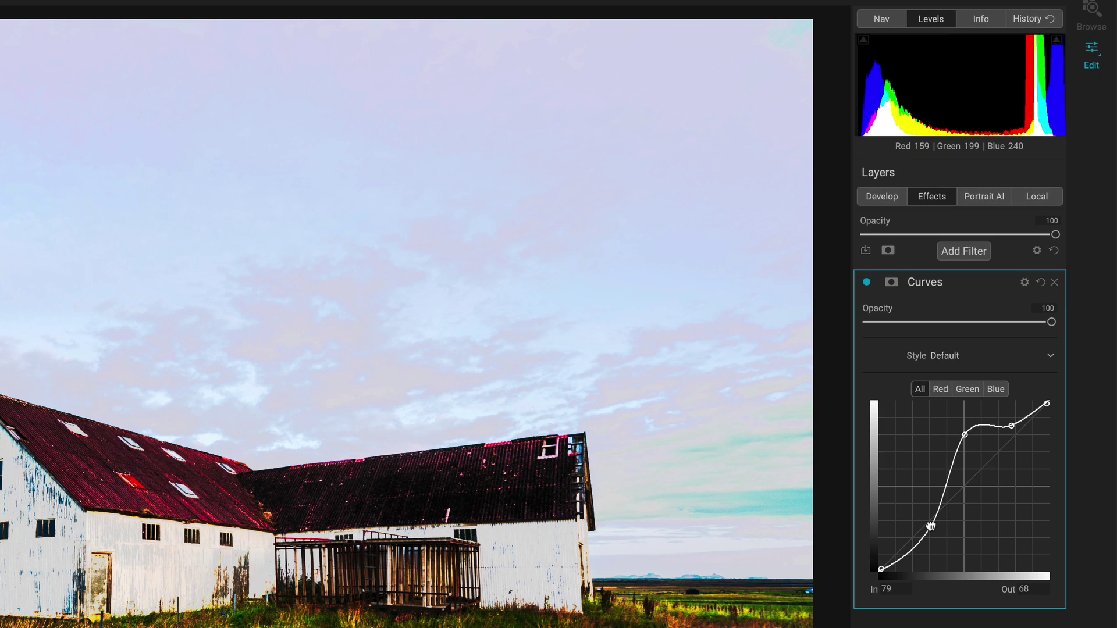
{"action": "left_click_drag", "start_coordinate": [931, 527], "coordinate": [931, 536]}
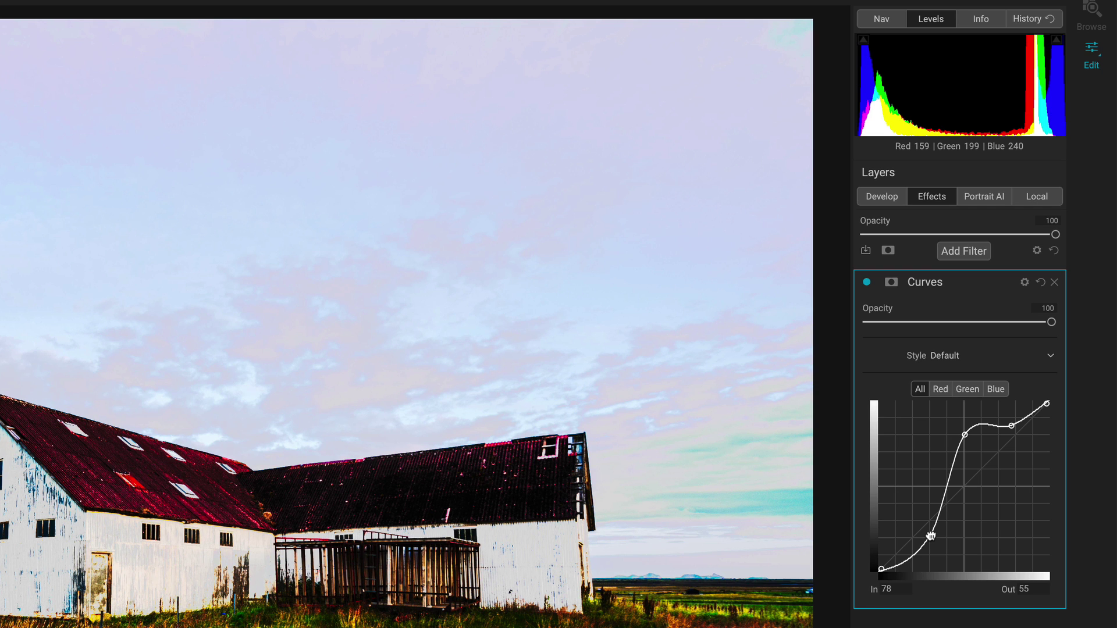
{"action": "left_click_drag", "start_coordinate": [930, 536], "coordinate": [931, 545]}
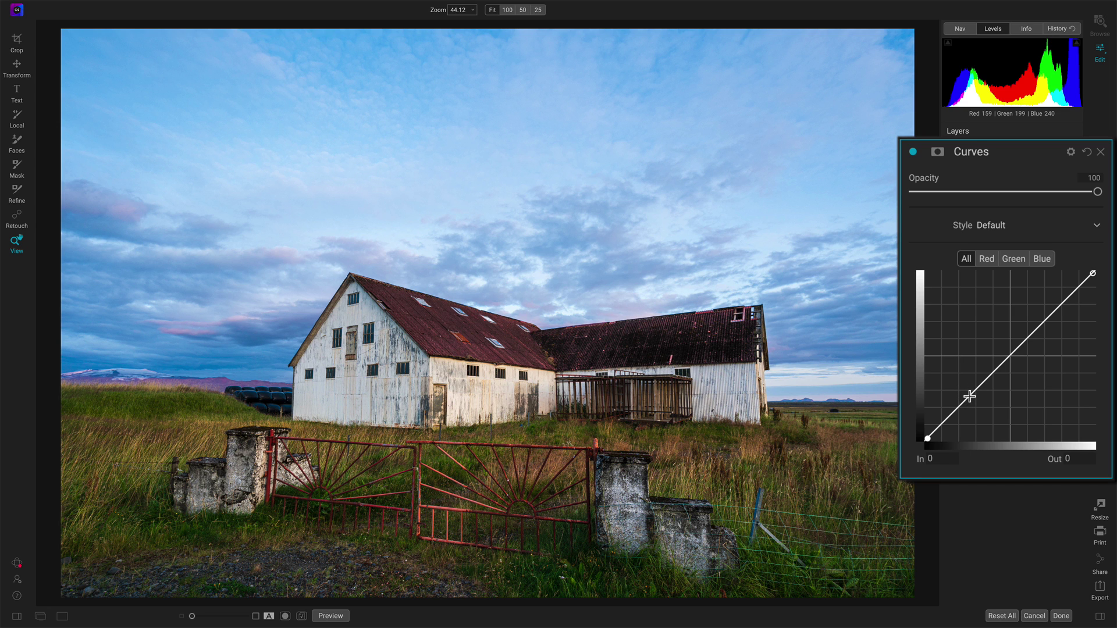
Step: Lower a shadow point and raise a highlight point to 188/193 for a gentle S-curve
{"action": "left_click_drag", "start_coordinate": [969, 397], "coordinate": [971, 404]}
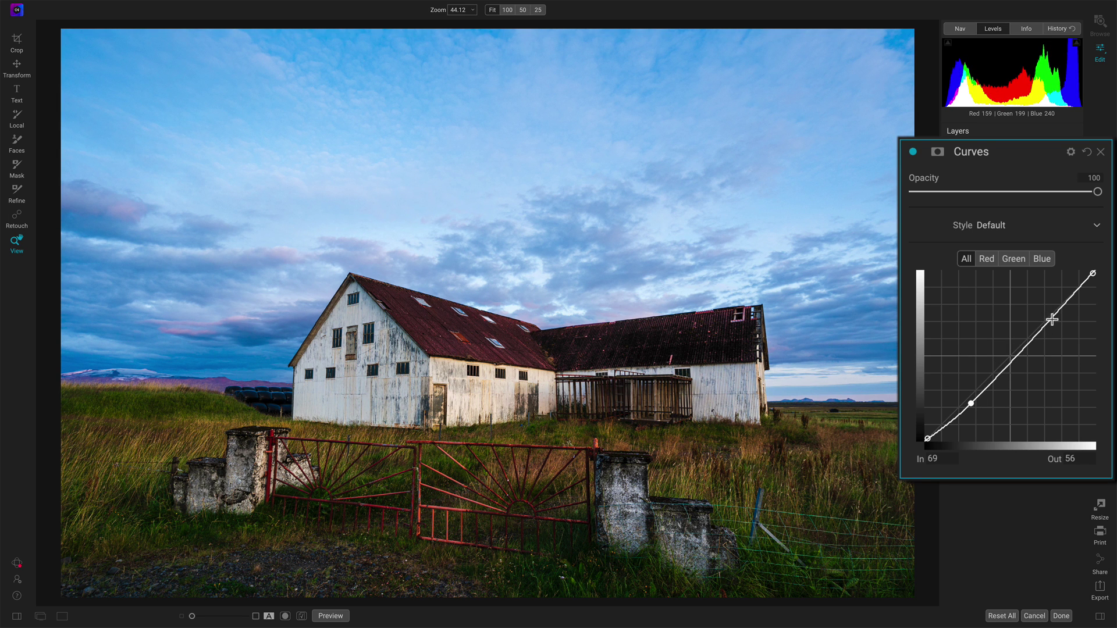
{"action": "left_click_drag", "start_coordinate": [1052, 319], "coordinate": [1051, 312]}
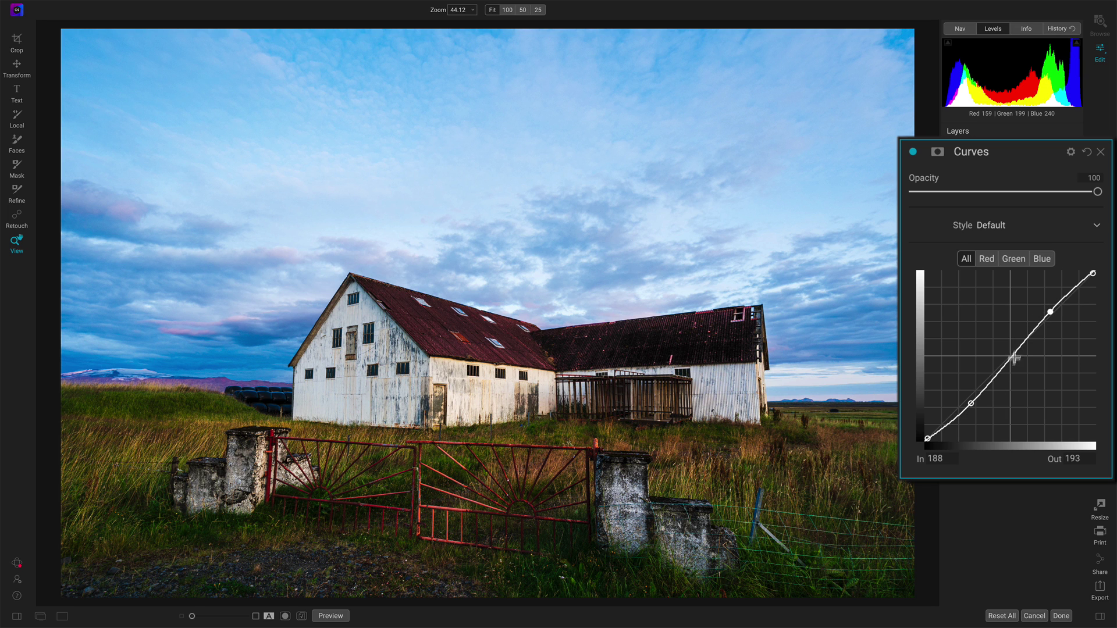
Step: Compare the S-curve with the filter off and on, then reset the curve to straight
{"action": "left_click", "coordinate": [913, 152]}
{"action": "left_click", "coordinate": [913, 153]}
{"action": "left_click", "coordinate": [970, 402]}
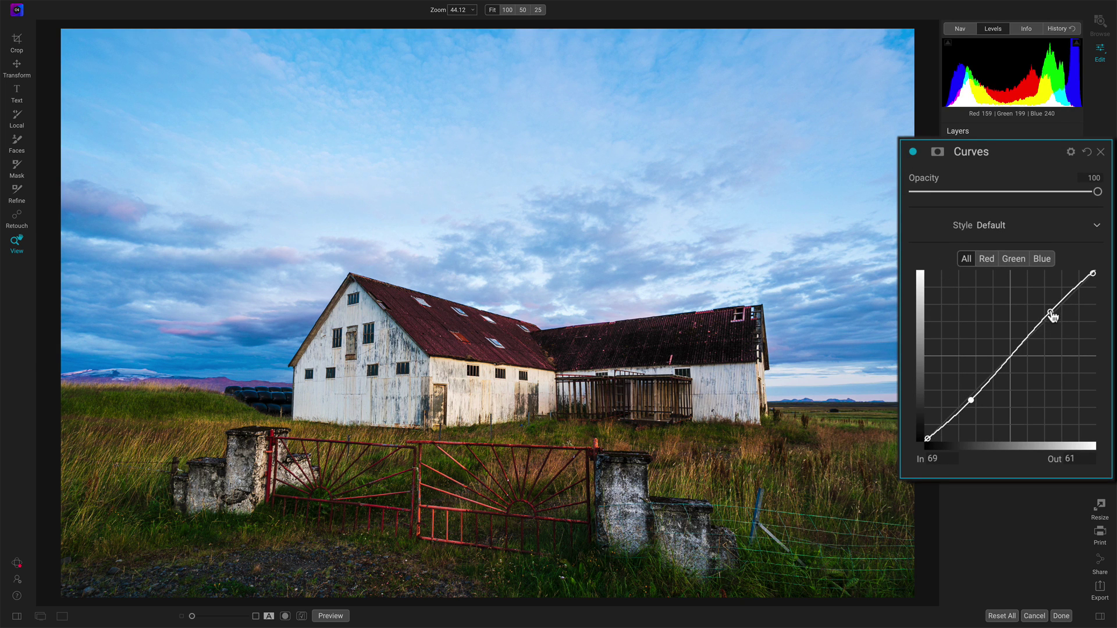
{"action": "left_click_drag", "start_coordinate": [1051, 315], "coordinate": [1052, 311]}
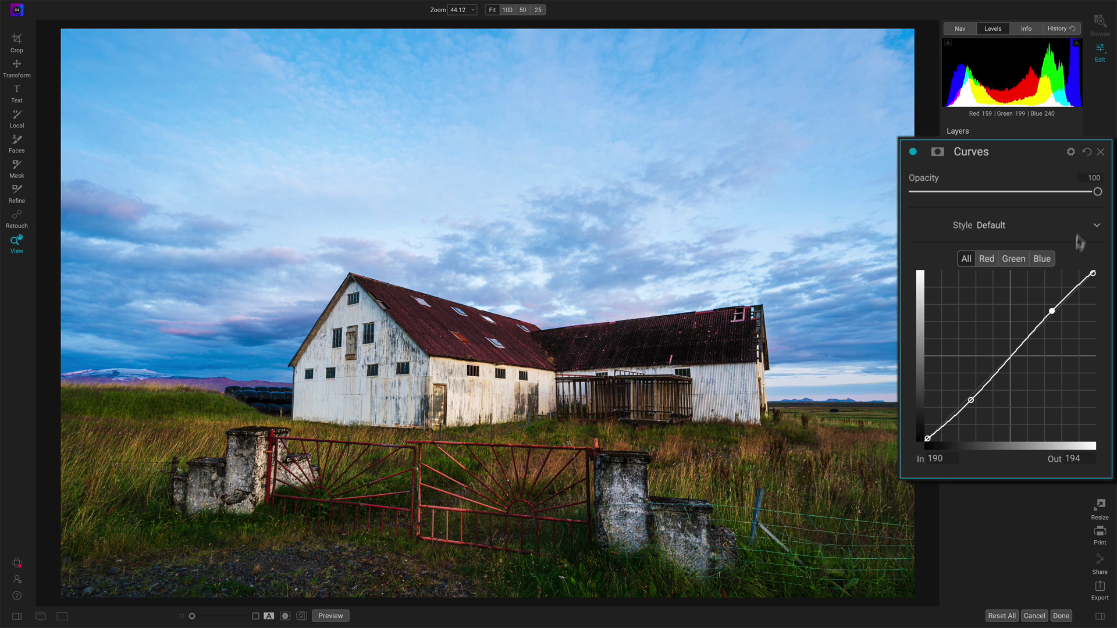
{"action": "left_click", "coordinate": [1086, 153]}
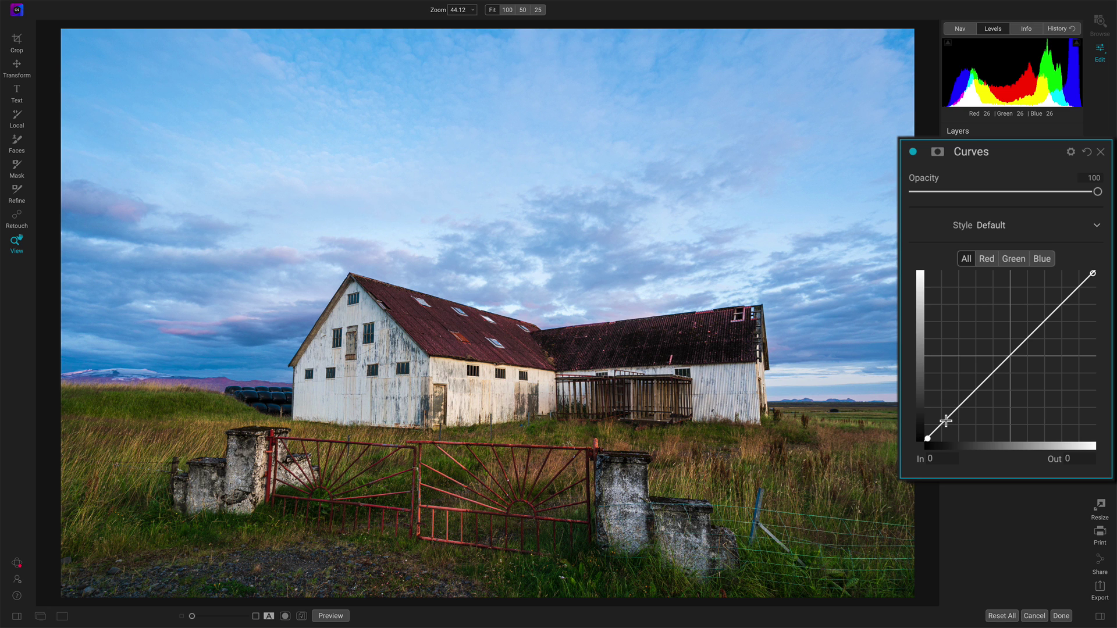
Step: Add two shadow points and pull the lowest down slightly to darken the darkest tones
{"action": "left_click", "coordinate": [945, 421]}
{"action": "left_click_drag", "start_coordinate": [946, 421], "coordinate": [947, 425]}
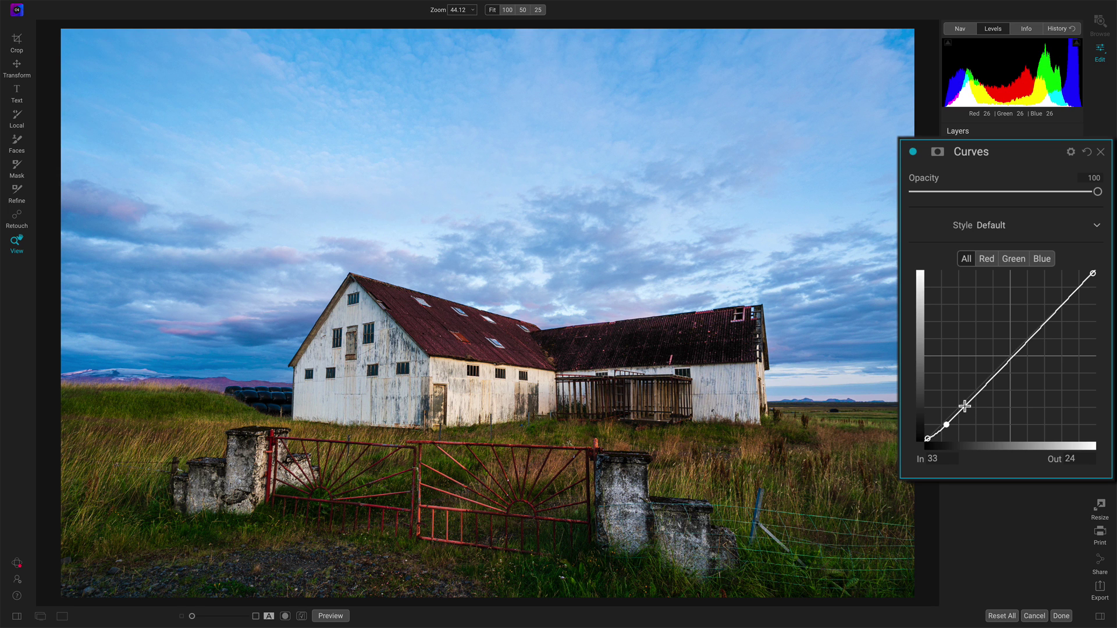
{"action": "left_click", "coordinate": [965, 405]}
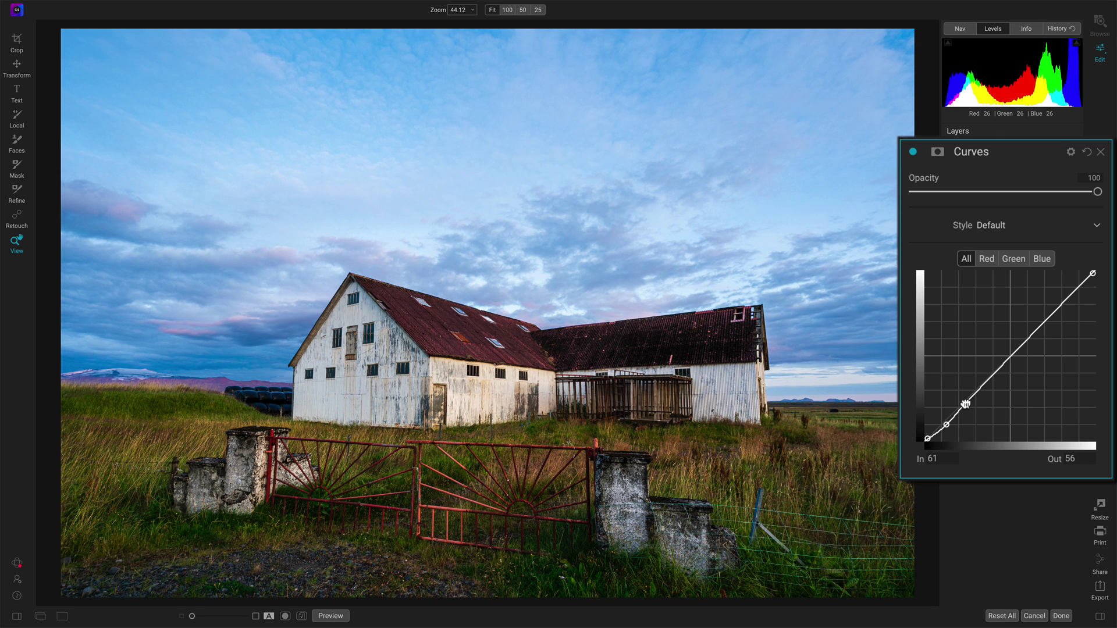
{"action": "left_click_drag", "start_coordinate": [965, 404], "coordinate": [964, 403]}
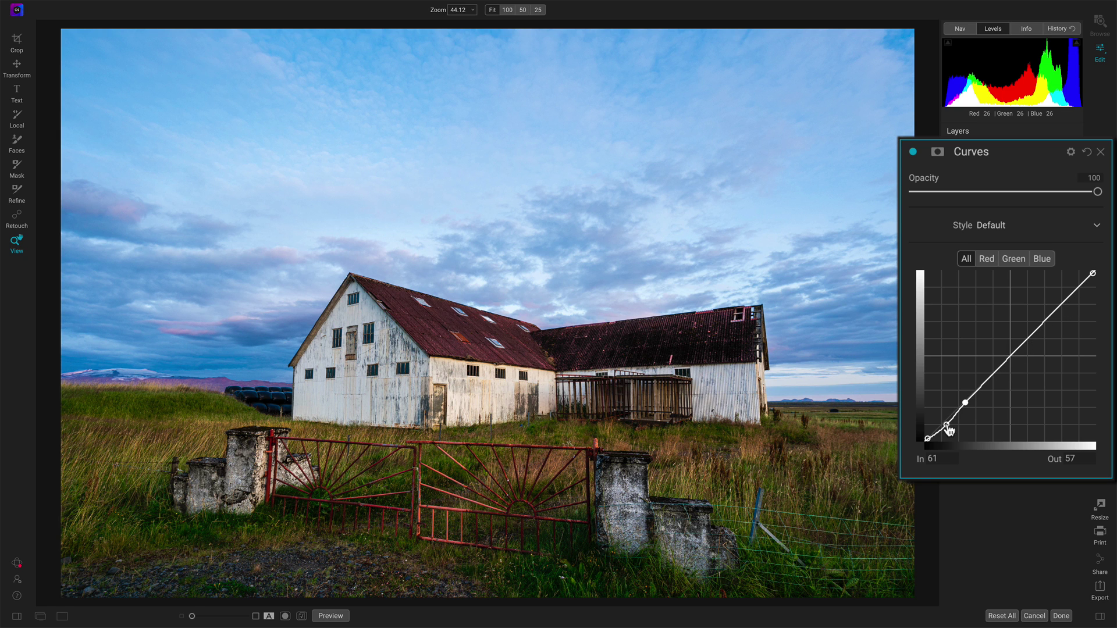
{"action": "left_click_drag", "start_coordinate": [948, 424], "coordinate": [948, 426]}
Step: Reset the curve, lift the black point and lower the white point
{"action": "left_click", "coordinate": [1087, 151]}
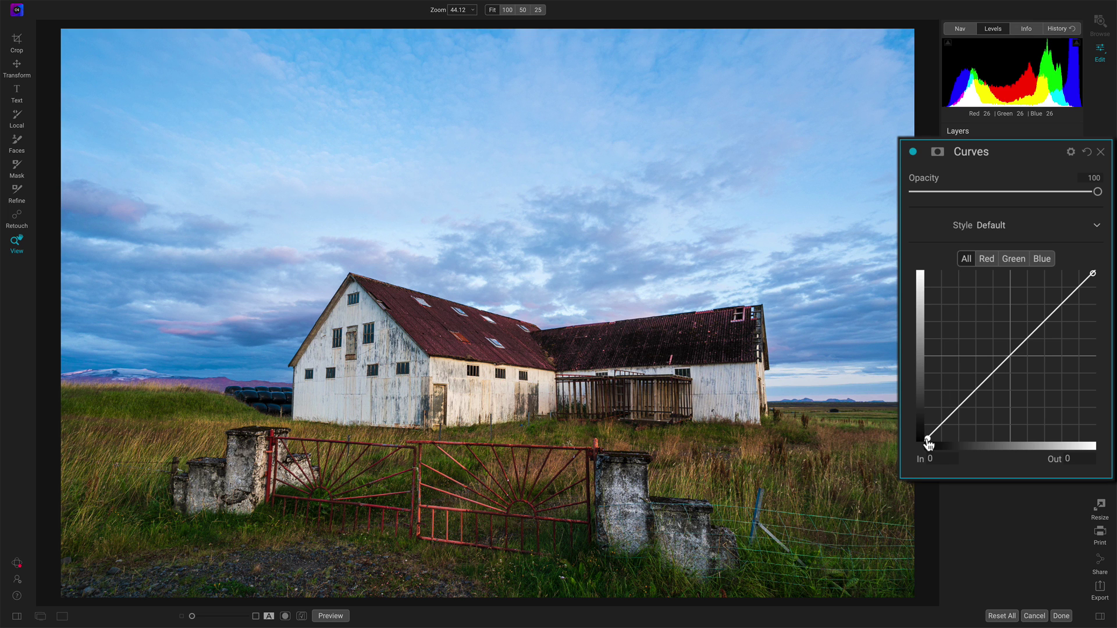
{"action": "left_click_drag", "start_coordinate": [928, 445], "coordinate": [926, 429]}
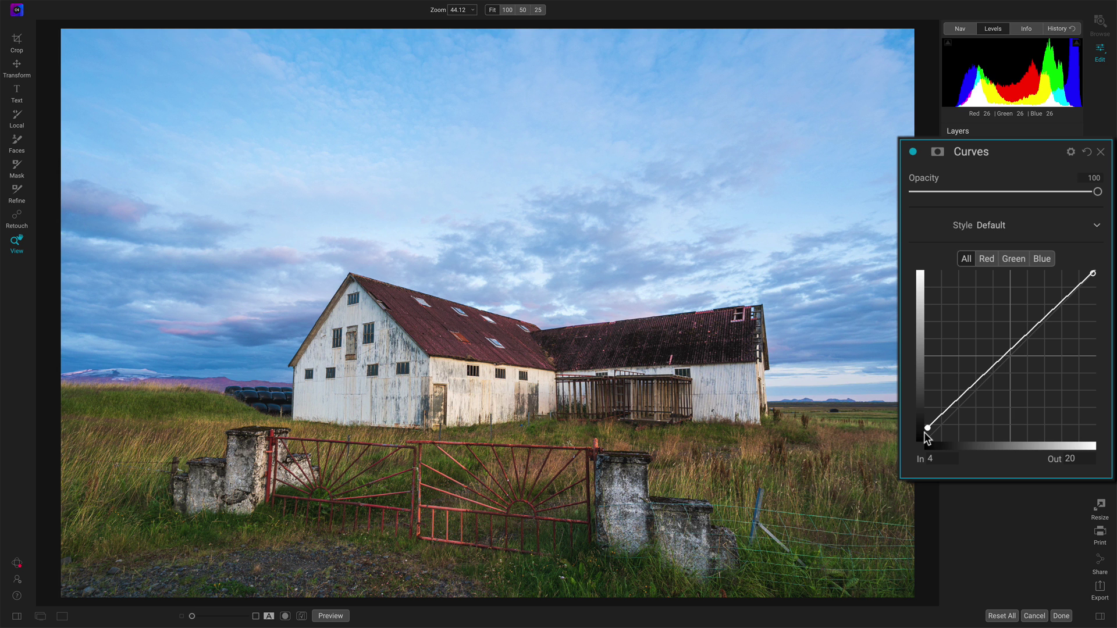
{"action": "left_click_drag", "start_coordinate": [1093, 274], "coordinate": [1093, 286]}
Step: Add S-curve points near 76/72 and 167/165, then toggle the filter to compare
{"action": "left_click_drag", "start_coordinate": [971, 393], "coordinate": [974, 394]}
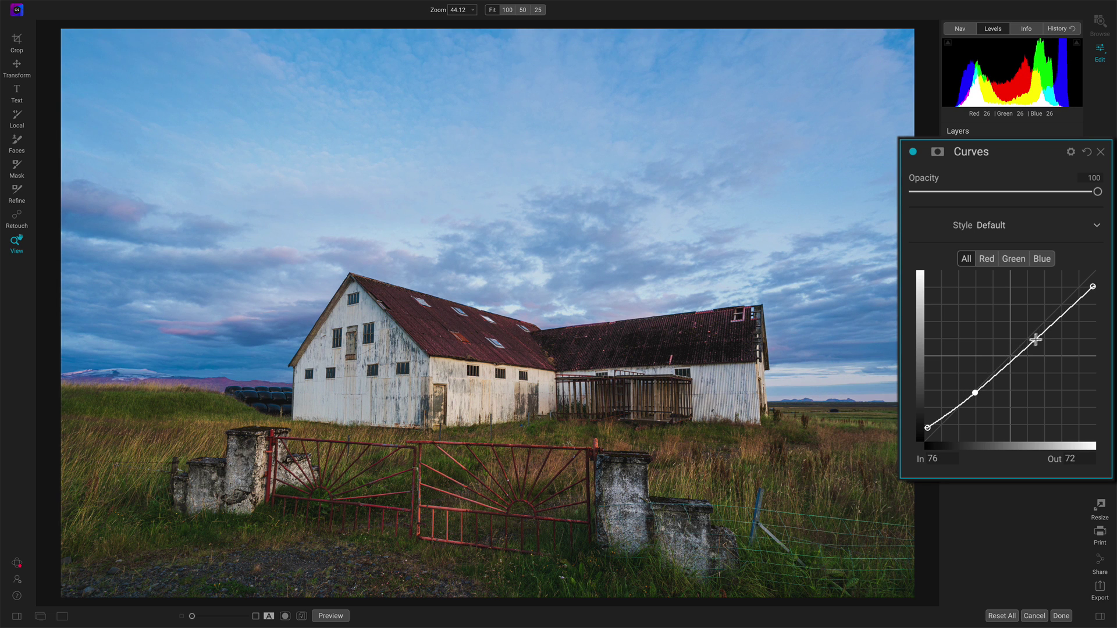
{"action": "left_click_drag", "start_coordinate": [1037, 339], "coordinate": [1036, 330]}
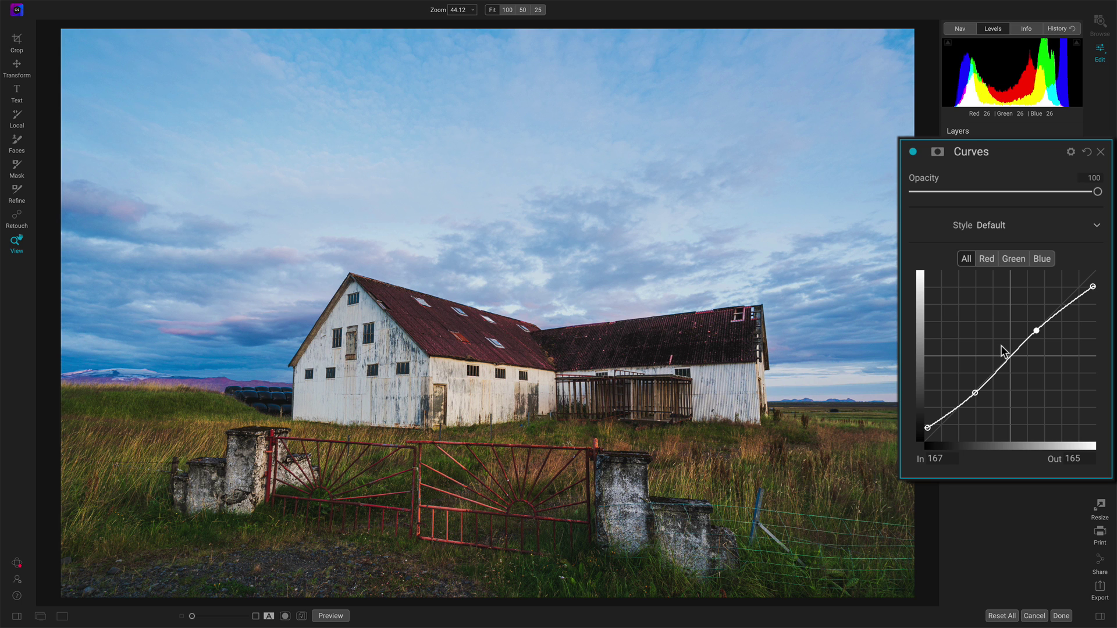
{"action": "left_click", "coordinate": [914, 152]}
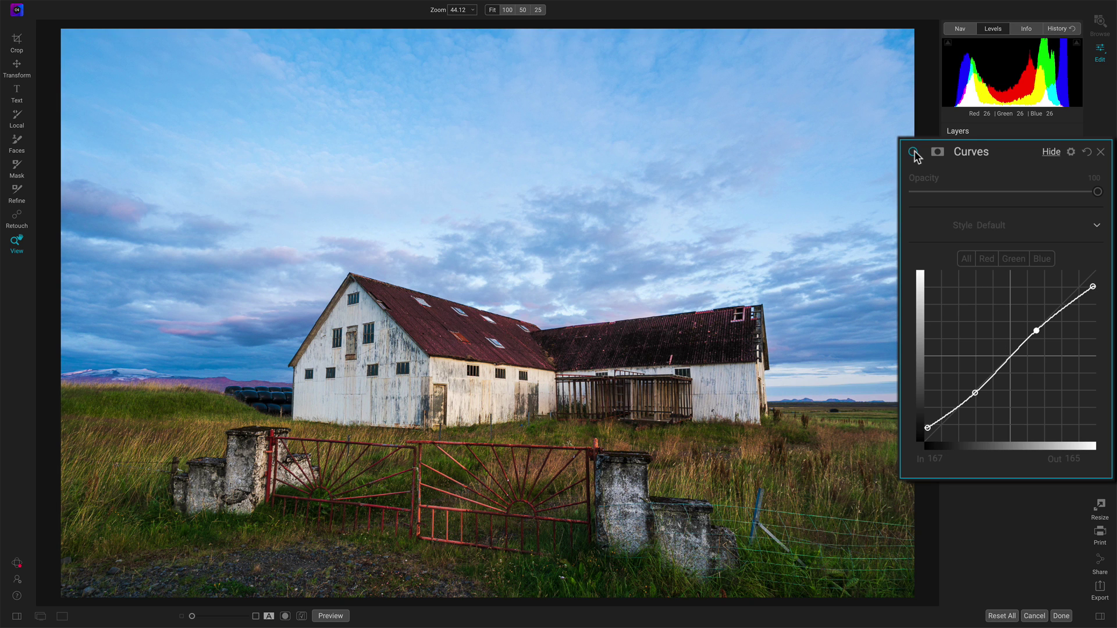
{"action": "left_click", "coordinate": [914, 152]}
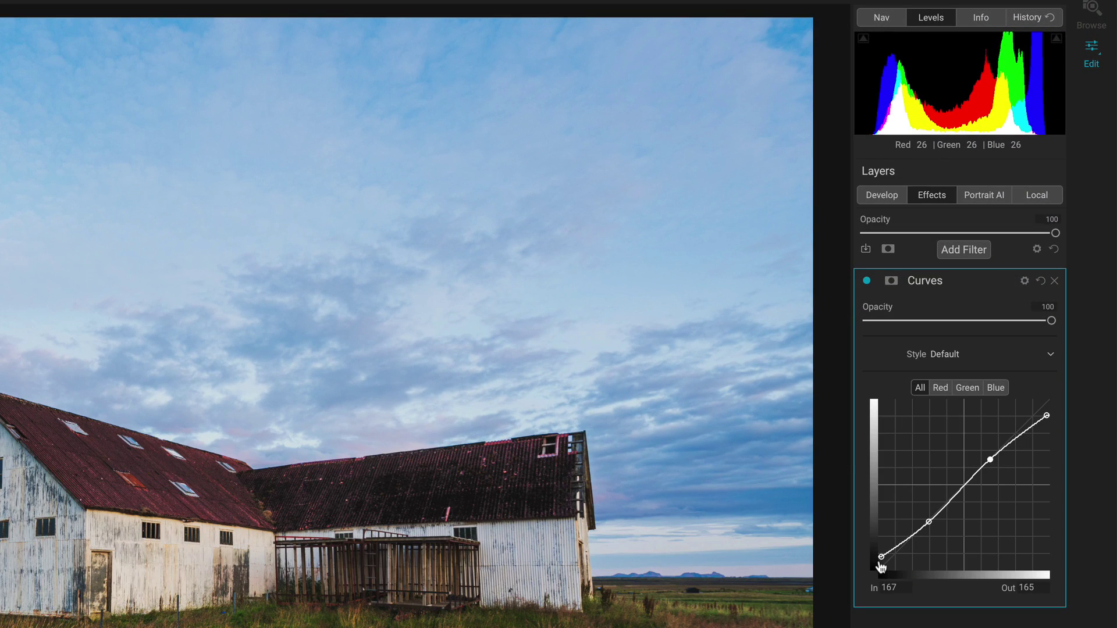
Step: Lift the black point to 17/27 for a matte fade, ease the lower point, and reposition the white point
{"action": "left_click_drag", "start_coordinate": [884, 562], "coordinate": [875, 574]}
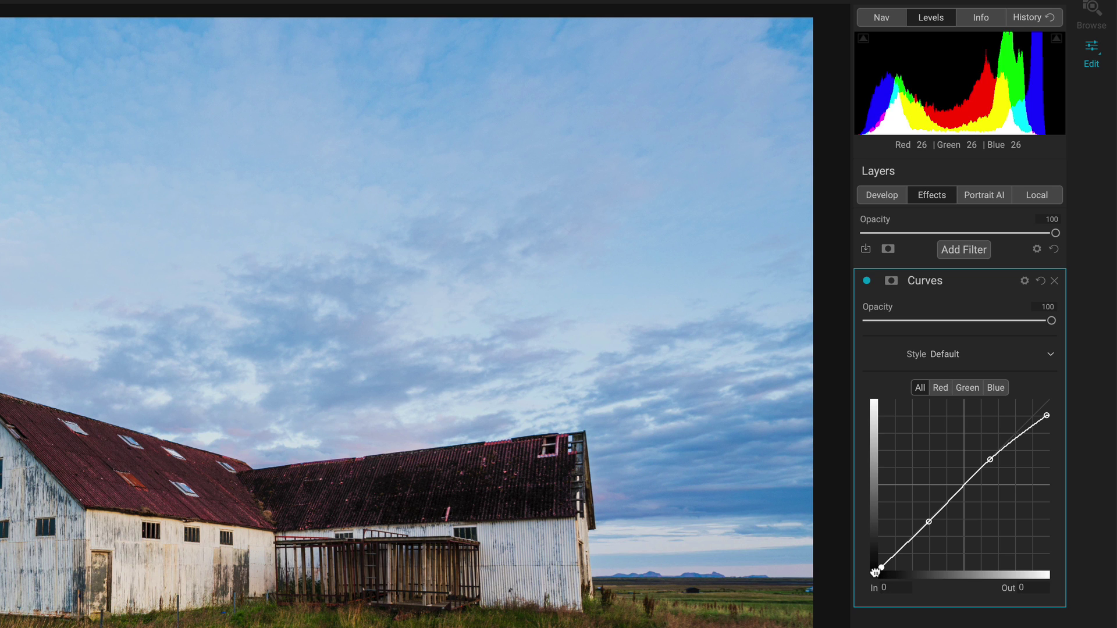
{"action": "left_click_drag", "start_coordinate": [875, 573], "coordinate": [875, 559]}
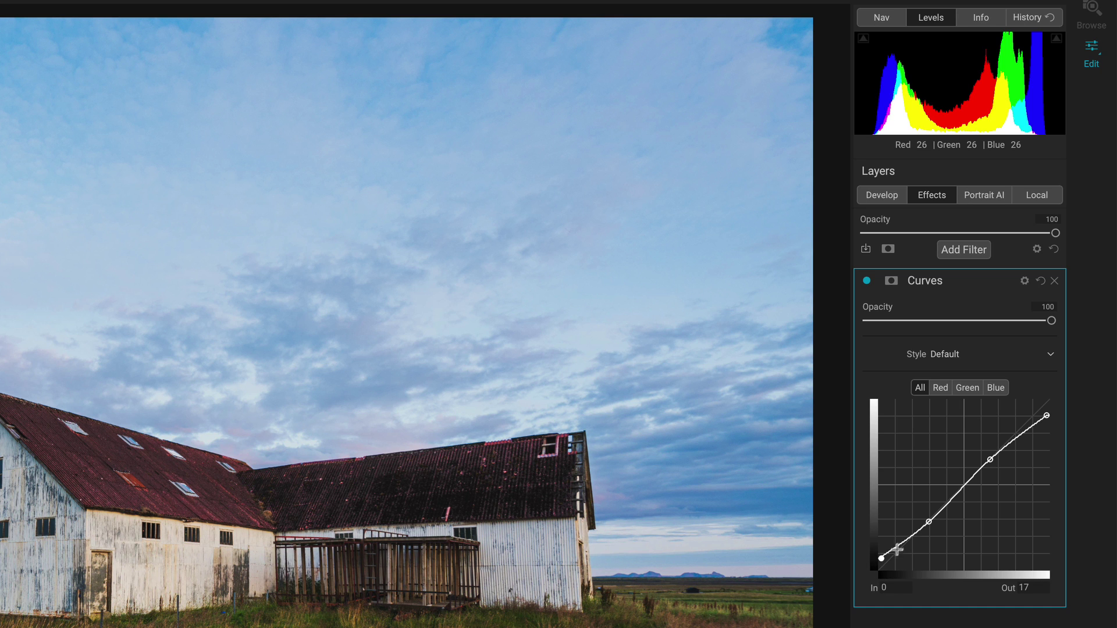
{"action": "left_click_drag", "start_coordinate": [929, 522], "coordinate": [888, 554]}
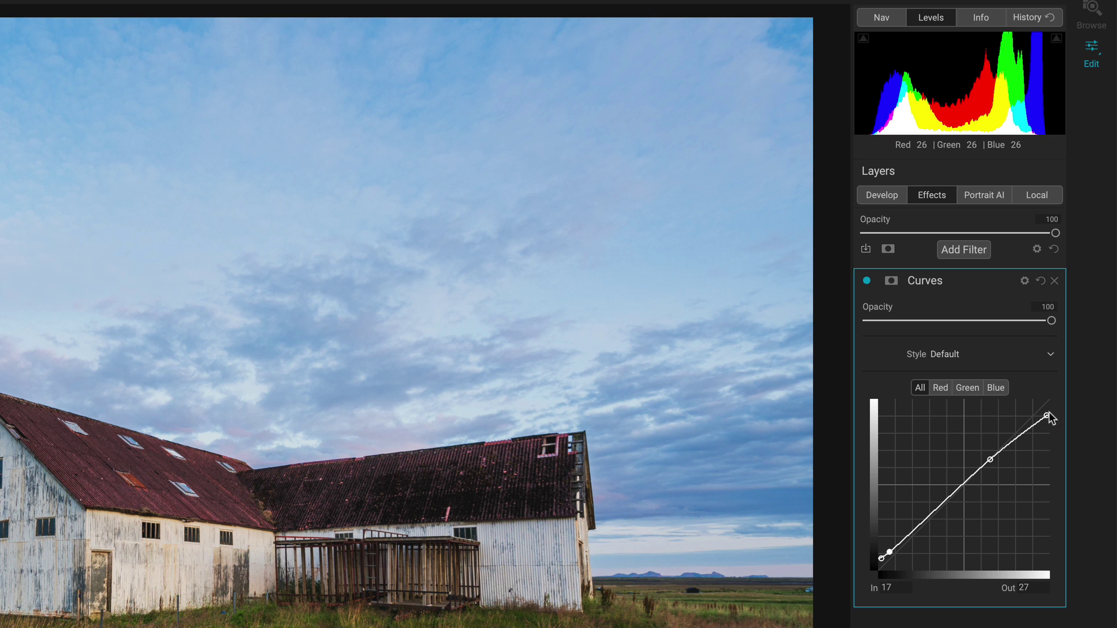
{"action": "mouse_move", "coordinate": [1049, 414]}
{"action": "left_mouse_down"}
{"action": "mouse_move", "coordinate": [1049, 400]}
{"action": "mouse_move", "coordinate": [1050, 414]}
{"action": "left_mouse_up"}
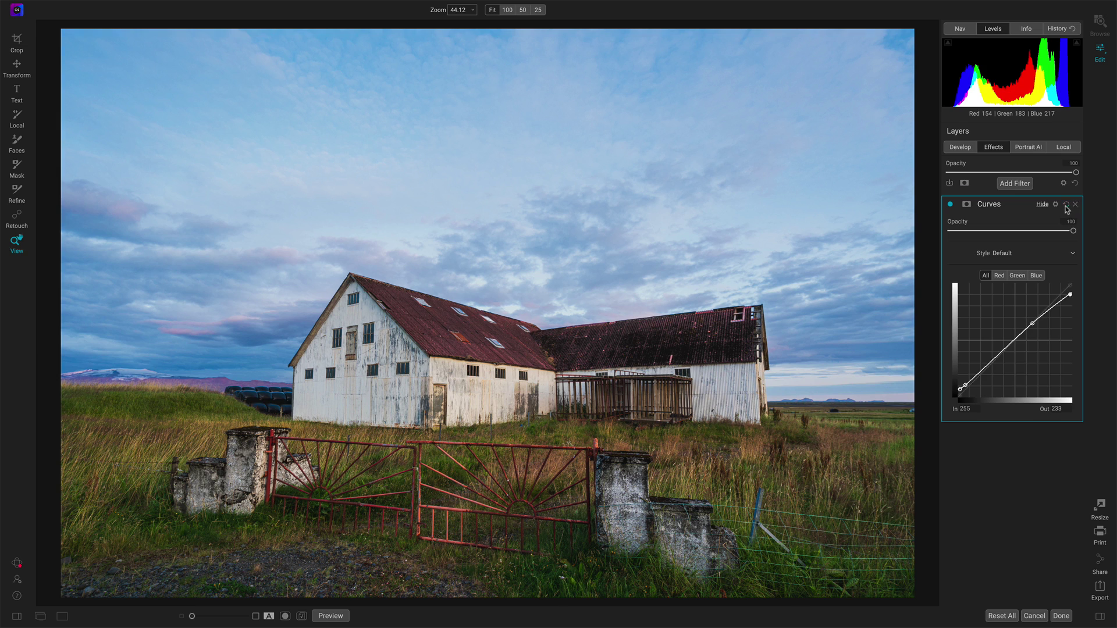
Step: Reset the curve, browse the Red, Green and Blue channels, and anchor a Red midpoint at 129/128
{"action": "left_click", "coordinate": [1066, 205]}
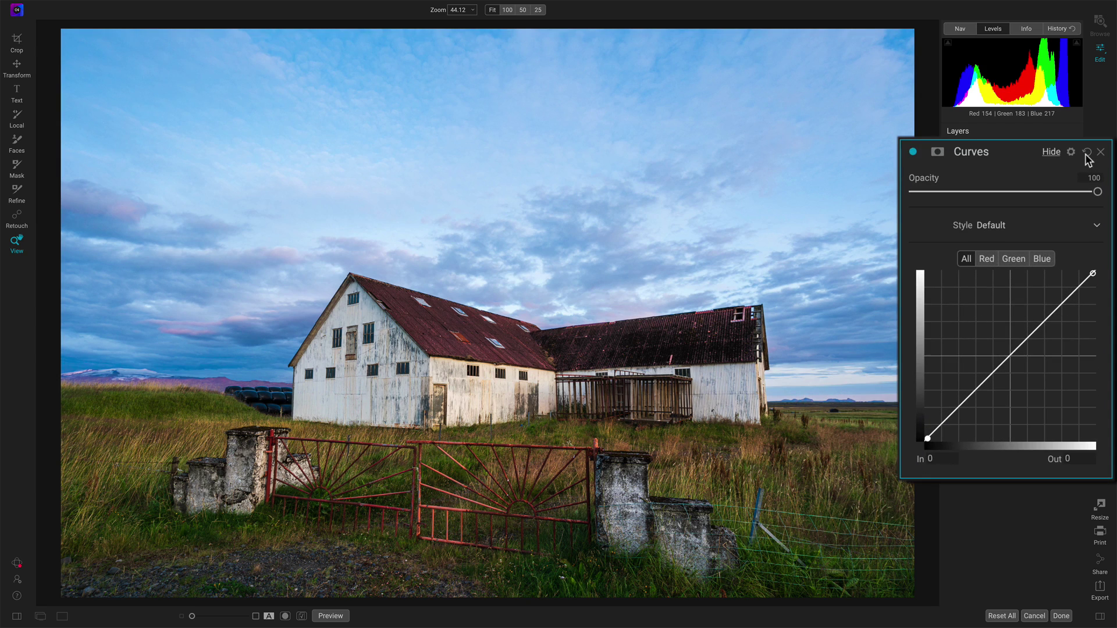
{"action": "left_click", "coordinate": [989, 260]}
{"action": "left_click", "coordinate": [1013, 261]}
{"action": "left_click", "coordinate": [1040, 261]}
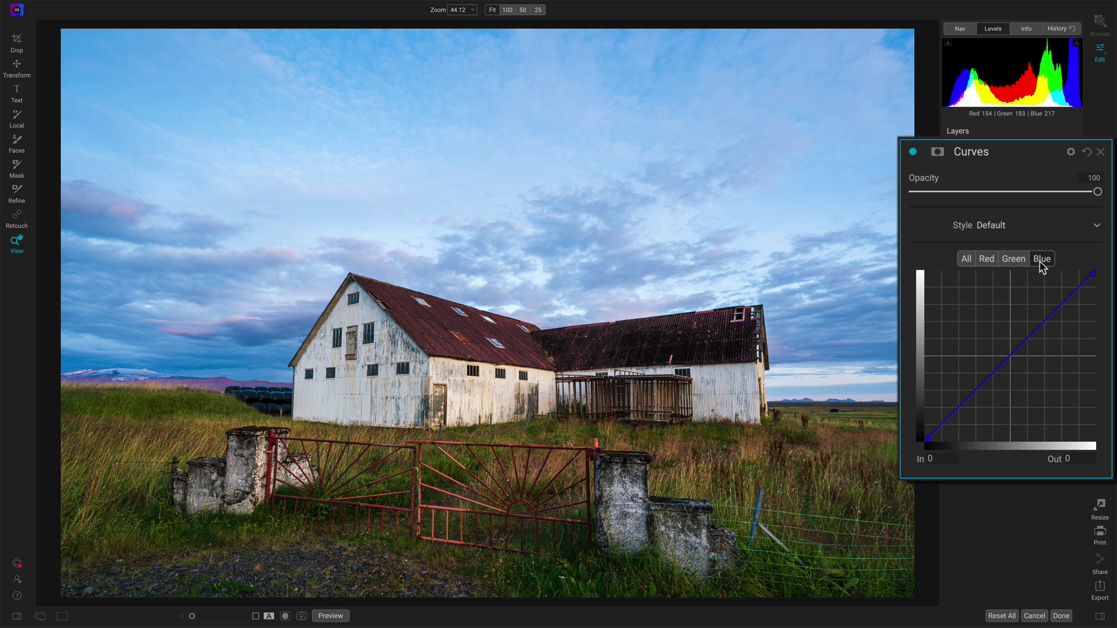
{"action": "left_click", "coordinate": [989, 262]}
{"action": "left_click", "coordinate": [1011, 264]}
{"action": "left_click", "coordinate": [1041, 265]}
{"action": "left_click", "coordinate": [984, 262]}
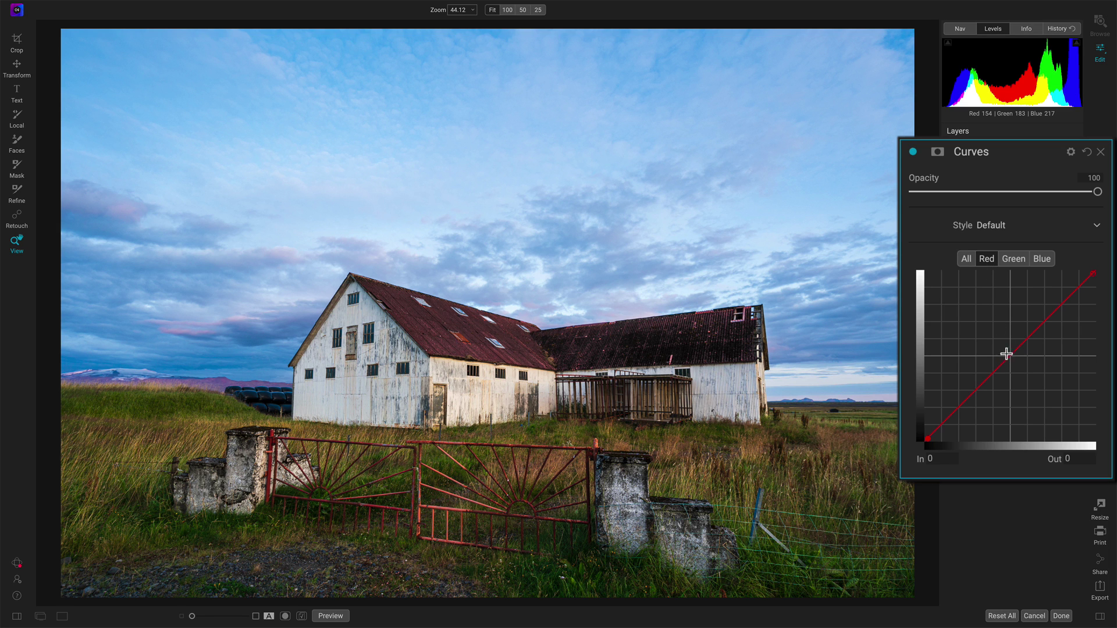
{"action": "left_click_drag", "start_coordinate": [1009, 356], "coordinate": [1010, 355]}
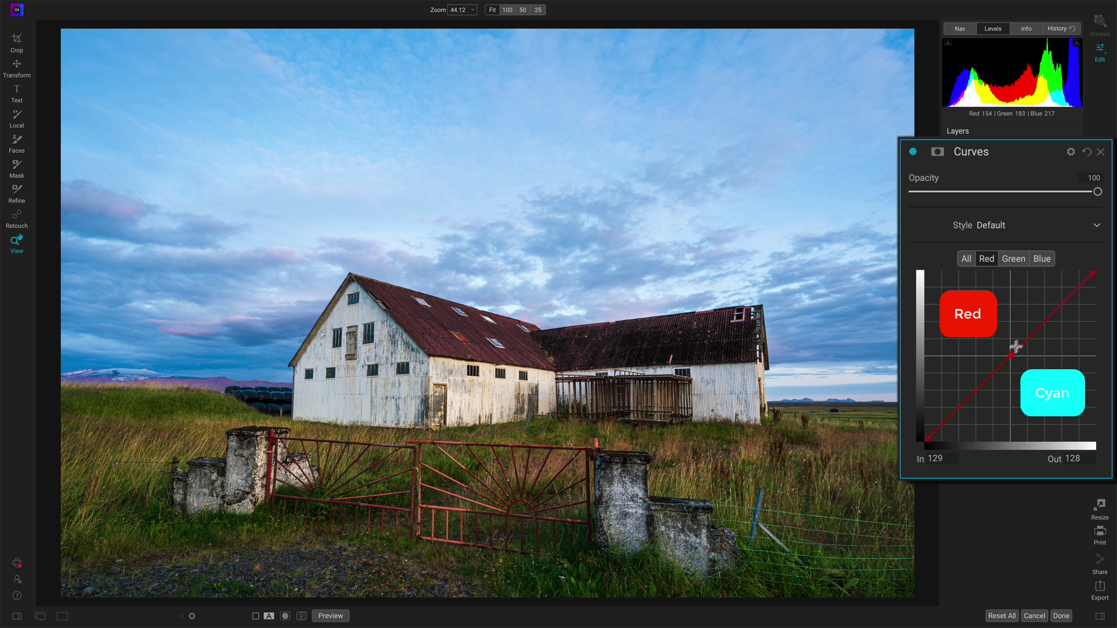
{"action": "left_click", "coordinate": [1011, 357]}
{"action": "left_click_drag", "start_coordinate": [1012, 358], "coordinate": [1011, 339]}
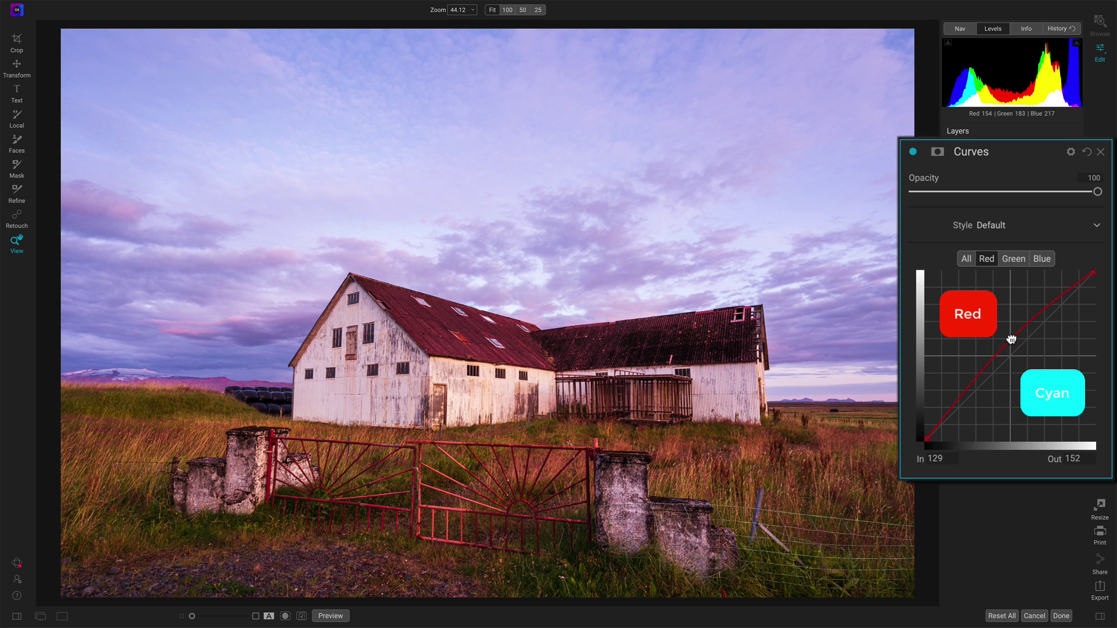
{"action": "left_click_drag", "start_coordinate": [1012, 341], "coordinate": [1016, 366]}
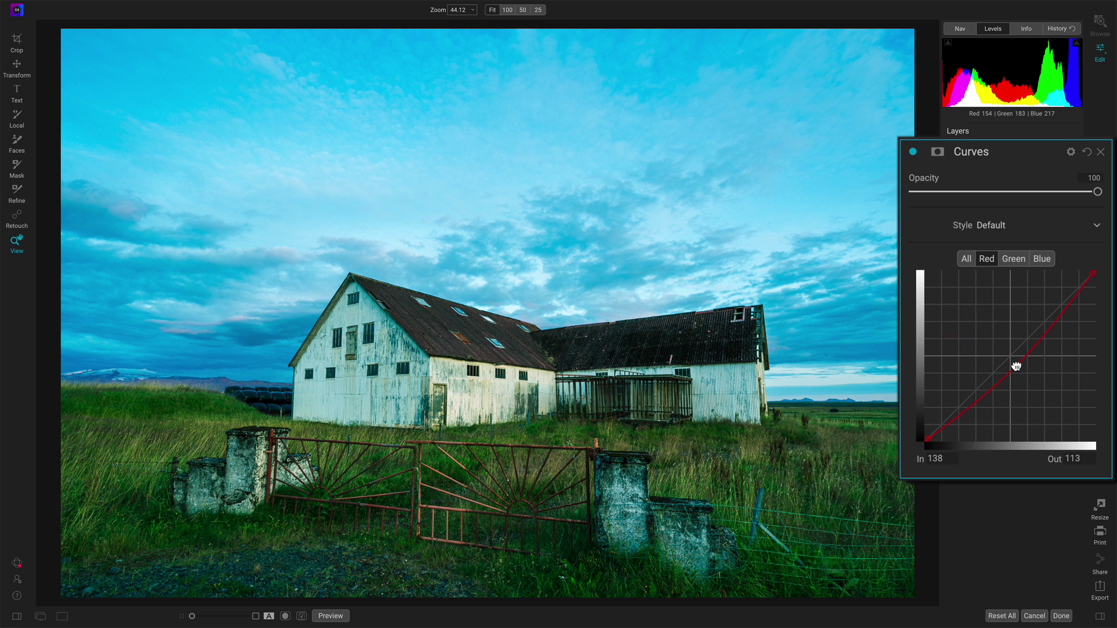
{"action": "mouse_move", "coordinate": [1017, 366]}
{"action": "left_mouse_down"}
{"action": "mouse_move", "coordinate": [1005, 346]}
{"action": "mouse_move", "coordinate": [1010, 357]}
{"action": "left_mouse_up"}
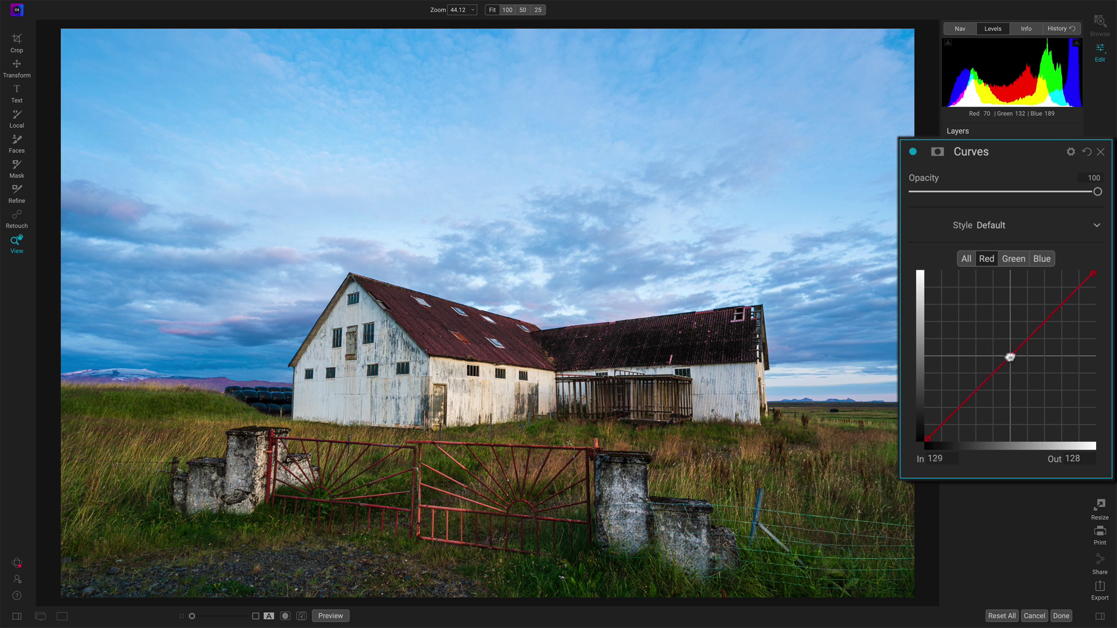
Step: Add two Red-curve points, raise the shadow point to 41/51, and toggle the filter to compare
{"action": "left_click", "coordinate": [954, 411]}
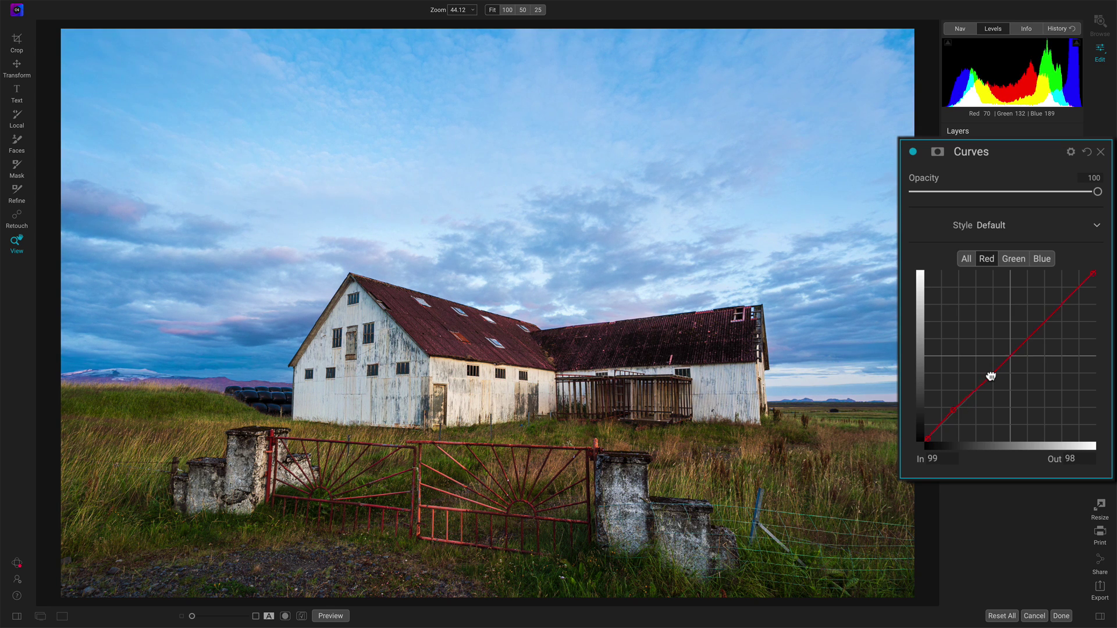
{"action": "left_click", "coordinate": [991, 377]}
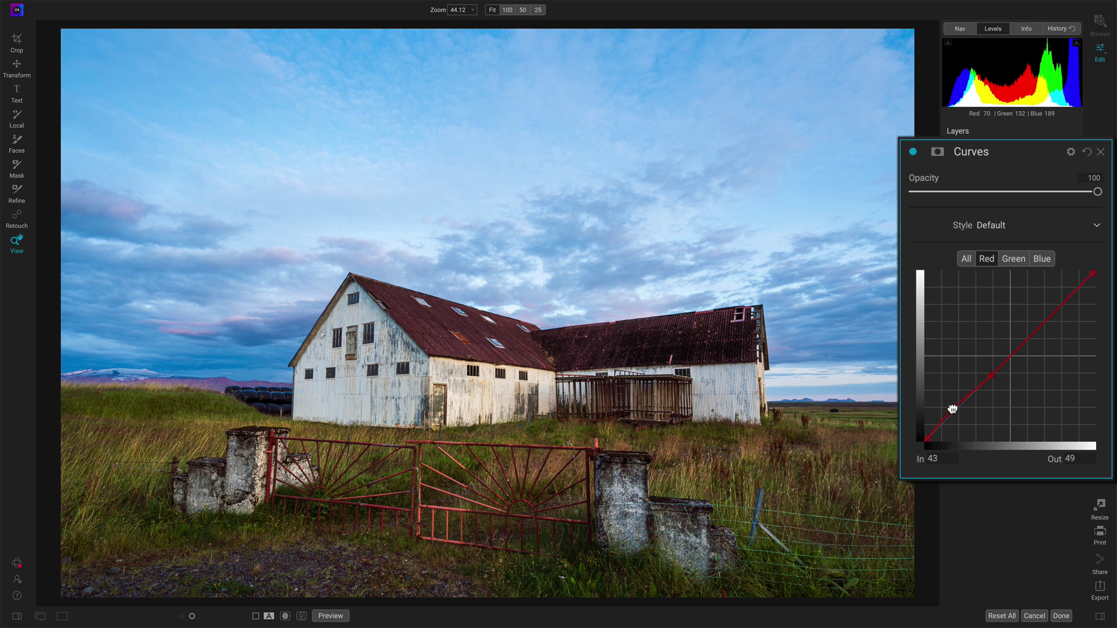
{"action": "left_click_drag", "start_coordinate": [952, 410], "coordinate": [952, 407]}
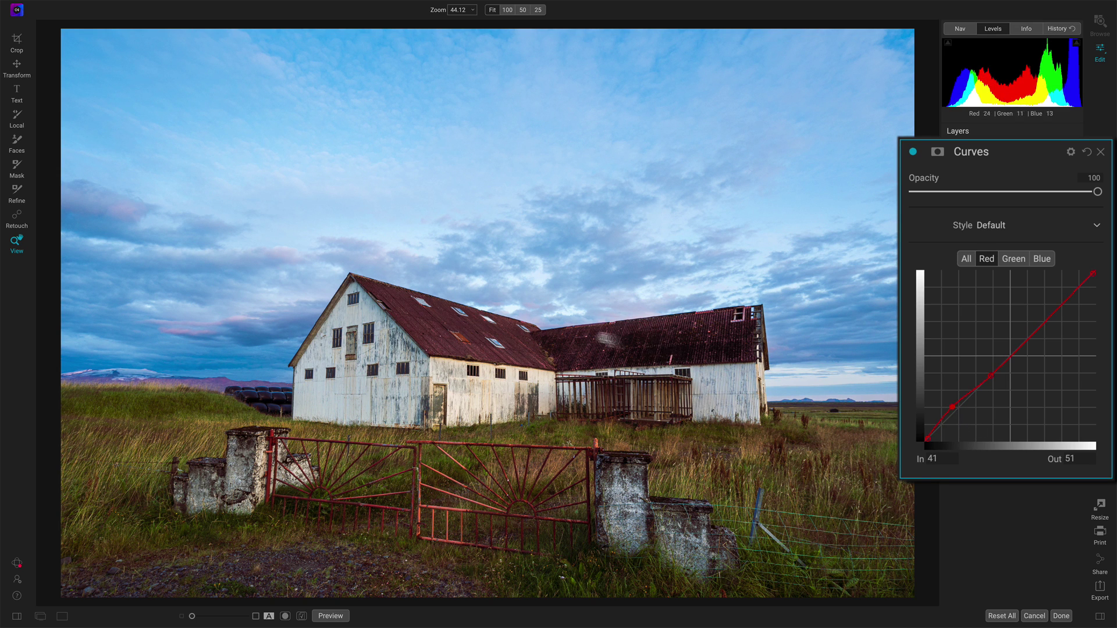
{"action": "left_click", "coordinate": [913, 152]}
{"action": "left_click", "coordinate": [913, 152]}
Step: Reset the earlier red adjustment and set the Green curve midpoint to 124 in / 126 out
{"action": "left_click", "coordinate": [1087, 152]}
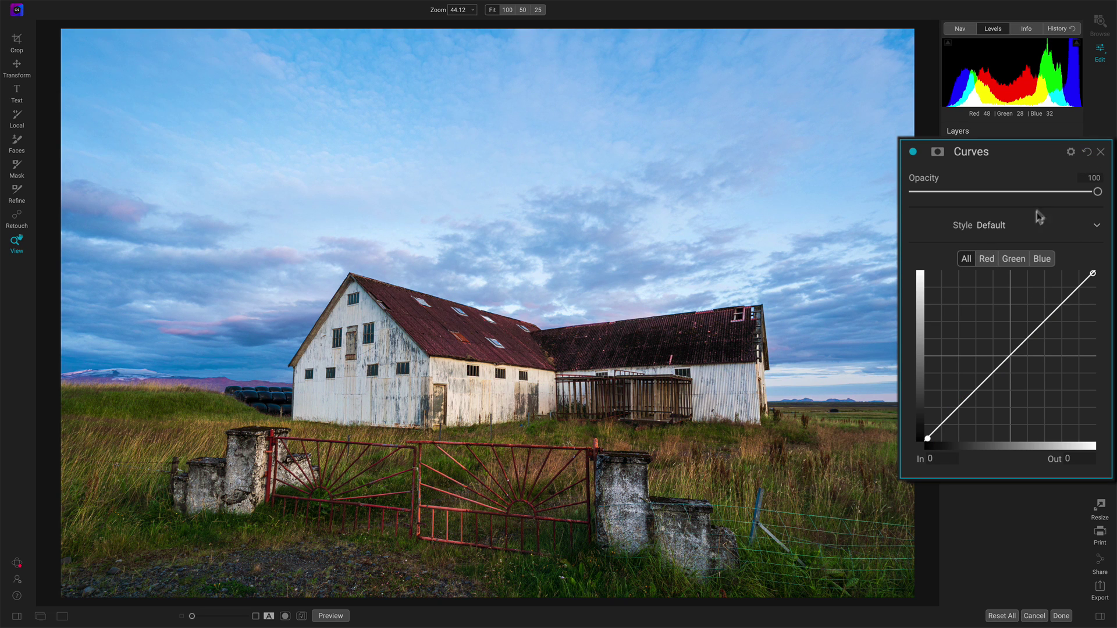
{"action": "left_click", "coordinate": [1019, 263]}
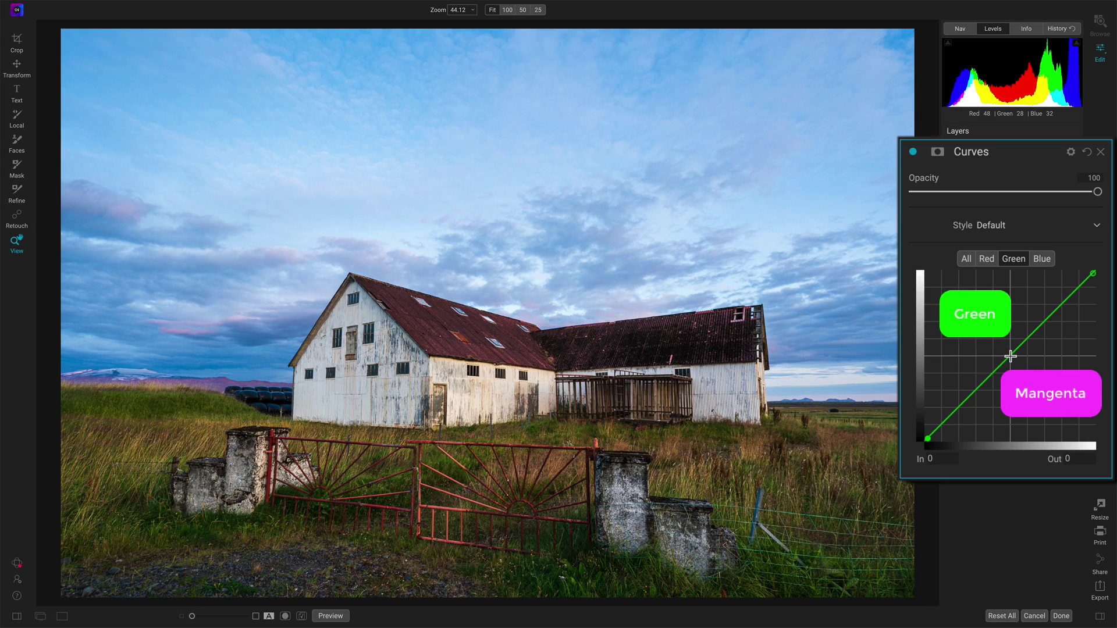
{"action": "mouse_move", "coordinate": [1010, 356]}
{"action": "left_mouse_down"}
{"action": "mouse_move", "coordinate": [1002, 342]}
{"action": "mouse_move", "coordinate": [1017, 369]}
{"action": "mouse_move", "coordinate": [998, 343]}
{"action": "mouse_move", "coordinate": [1016, 366]}
{"action": "mouse_move", "coordinate": [1009, 358]}
{"action": "left_mouse_up"}
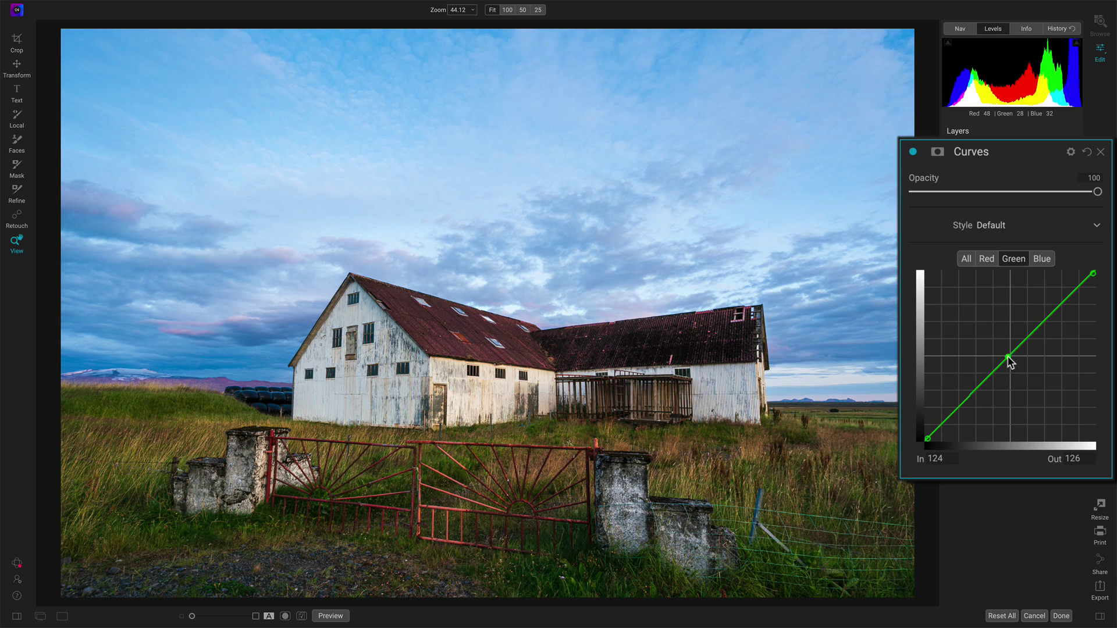
Step: Bend the Blue curve slightly below the diagonal, adding a second point near 143/139
{"action": "left_click", "coordinate": [1043, 262]}
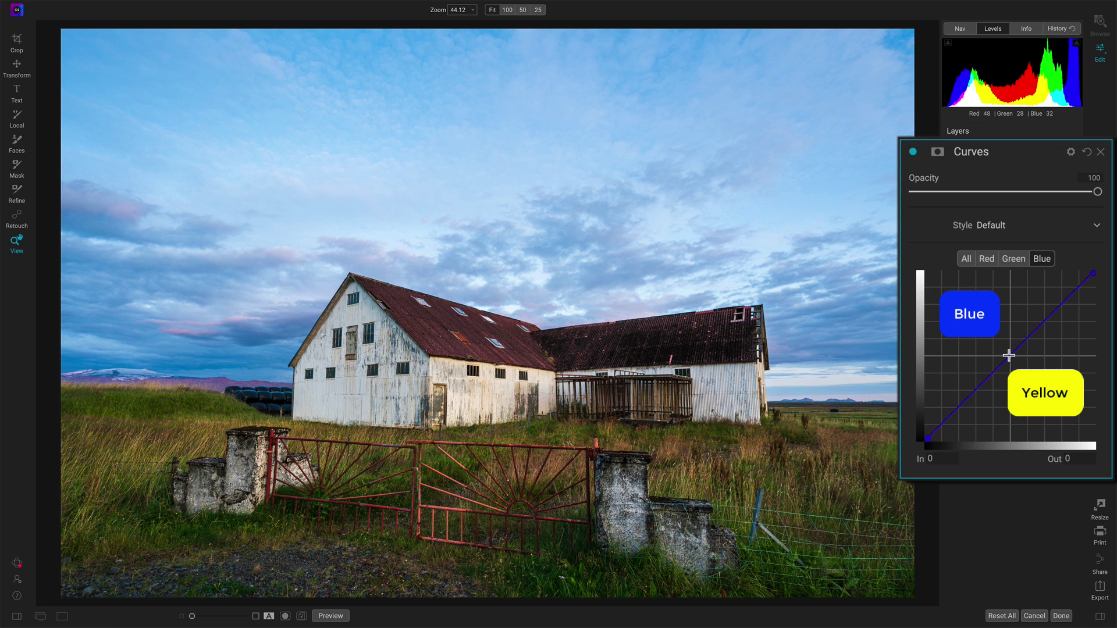
{"action": "mouse_move", "coordinate": [1009, 355]}
{"action": "left_mouse_down"}
{"action": "mouse_move", "coordinate": [1000, 328]}
{"action": "mouse_move", "coordinate": [1013, 364]}
{"action": "left_mouse_up"}
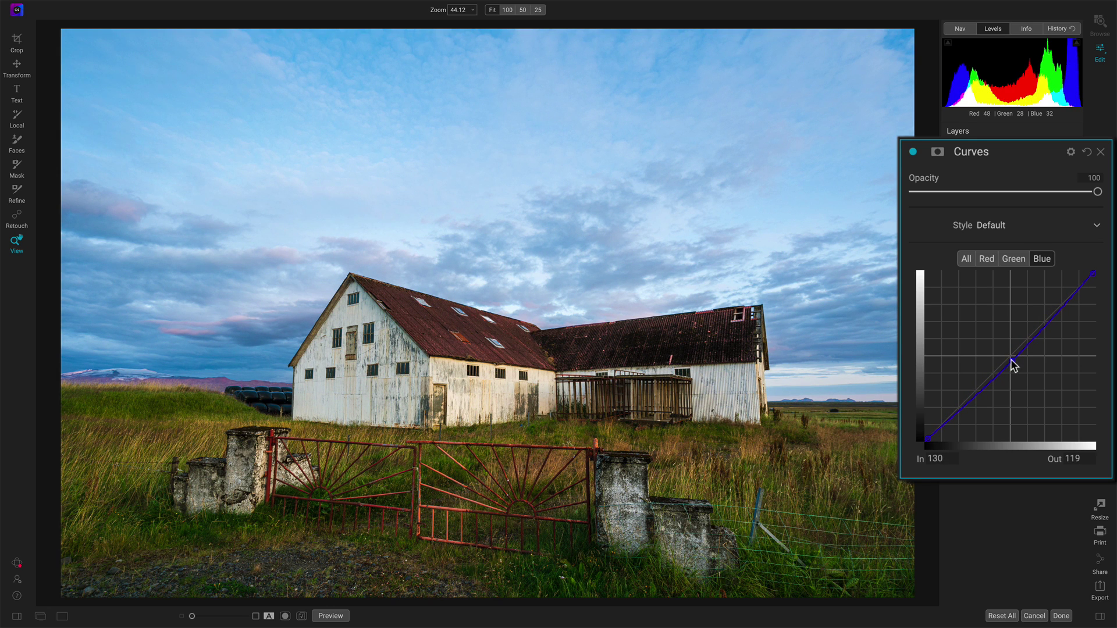
{"action": "left_click_drag", "start_coordinate": [1014, 364], "coordinate": [987, 392]}
{"action": "left_click_drag", "start_coordinate": [1024, 355], "coordinate": [1020, 350]}
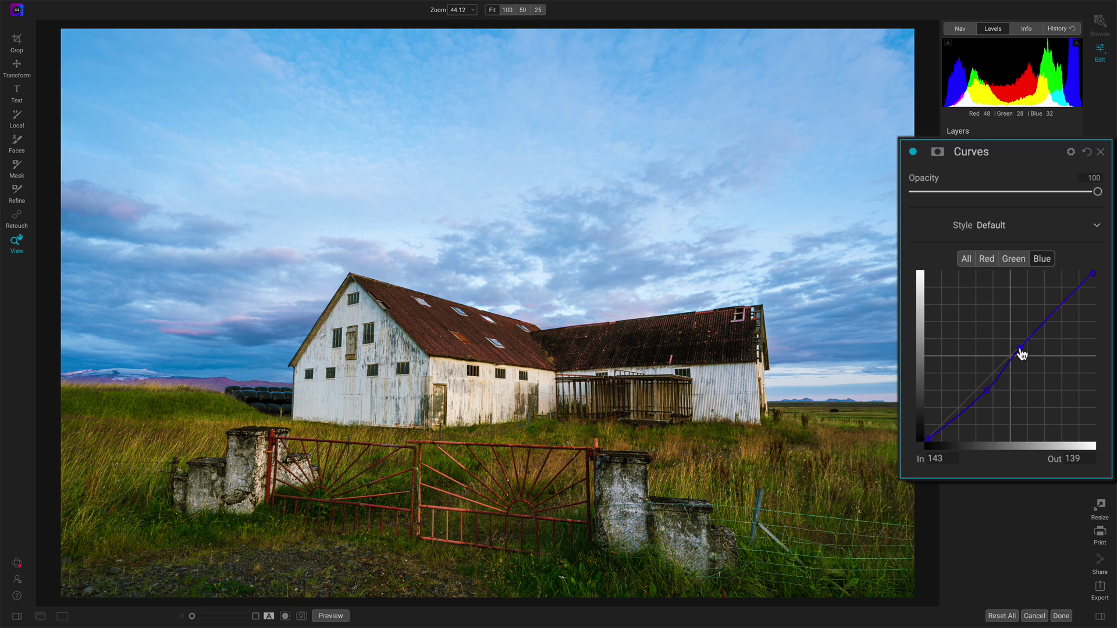
Step: Toggle the Curves filter off and on to compare the warm cast, leaving it enabled
{"action": "left_click", "coordinate": [914, 152]}
{"action": "left_click", "coordinate": [913, 153]}
{"action": "left_click", "coordinate": [913, 153]}
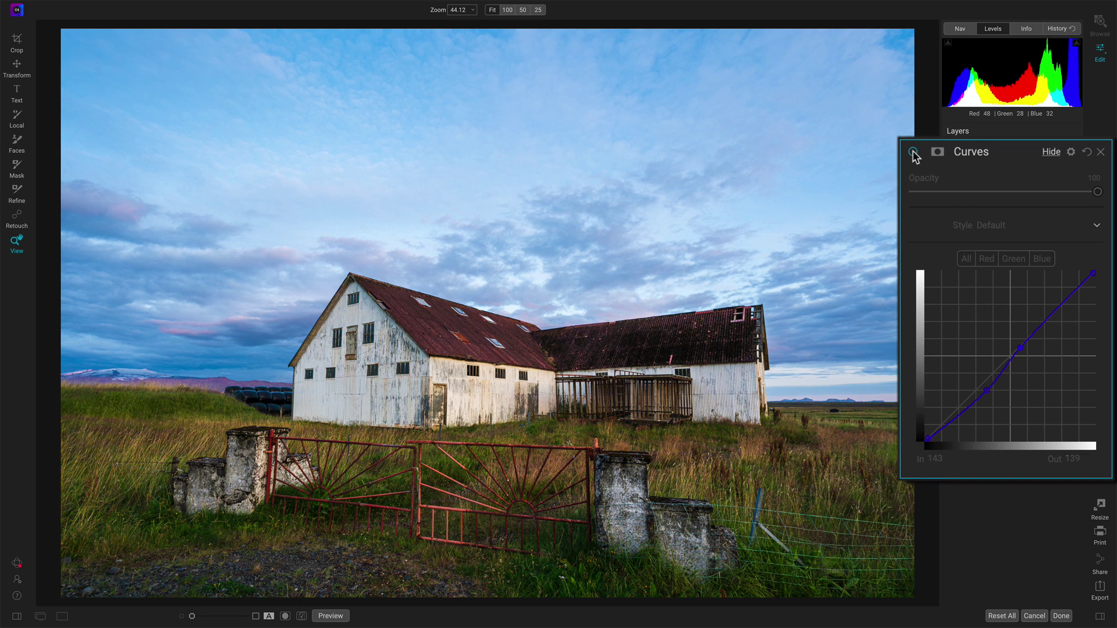
{"action": "left_click", "coordinate": [914, 152]}
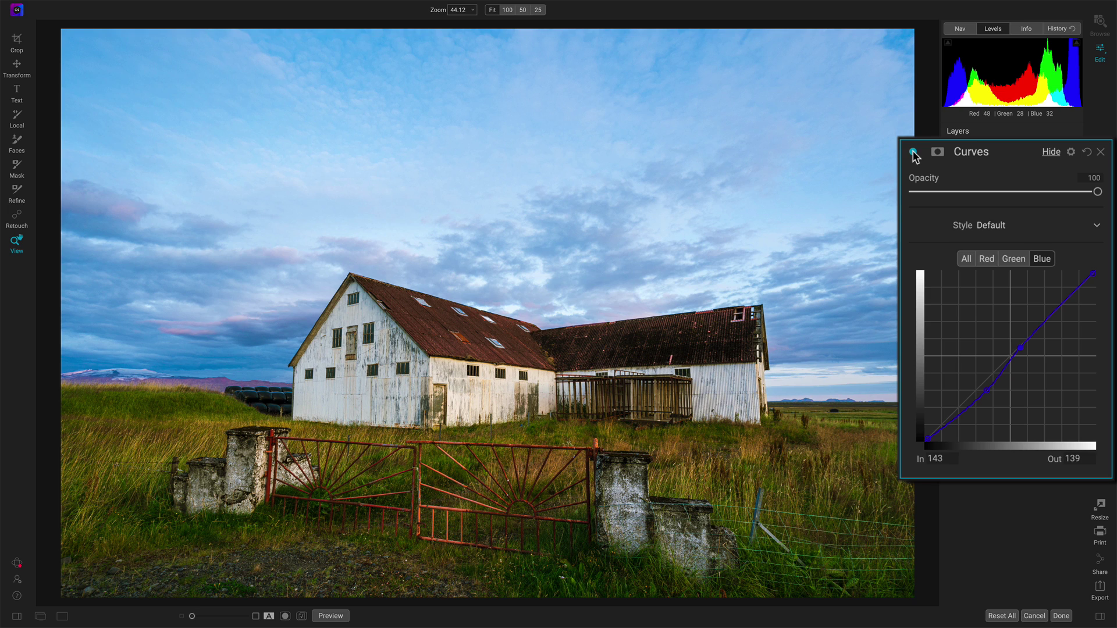
{"action": "left_click", "coordinate": [914, 153]}
{"action": "left_click", "coordinate": [913, 153]}
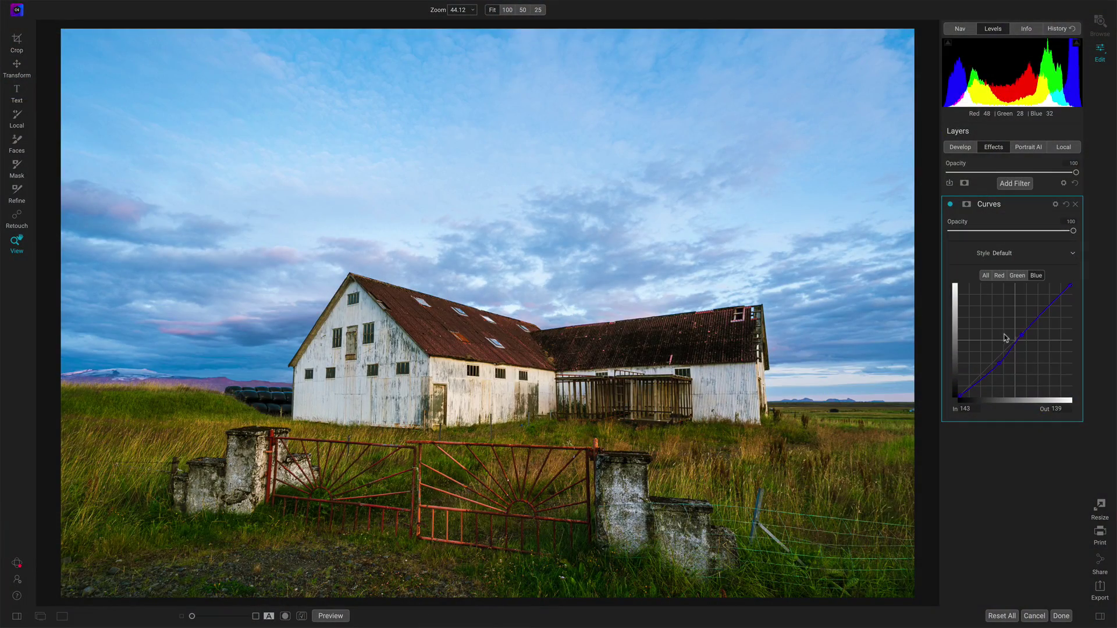
Step: Check the mask and blending options, then reset Curves to a straight neutral line
{"action": "left_click", "coordinate": [967, 205]}
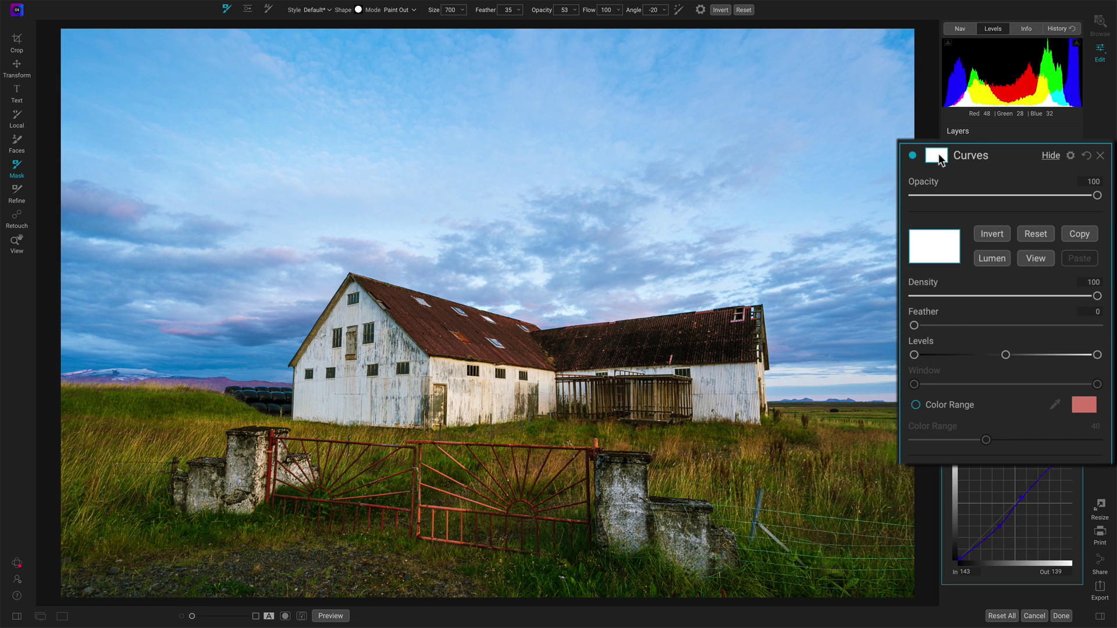
{"action": "left_click", "coordinate": [938, 156]}
{"action": "left_click", "coordinate": [1071, 156]}
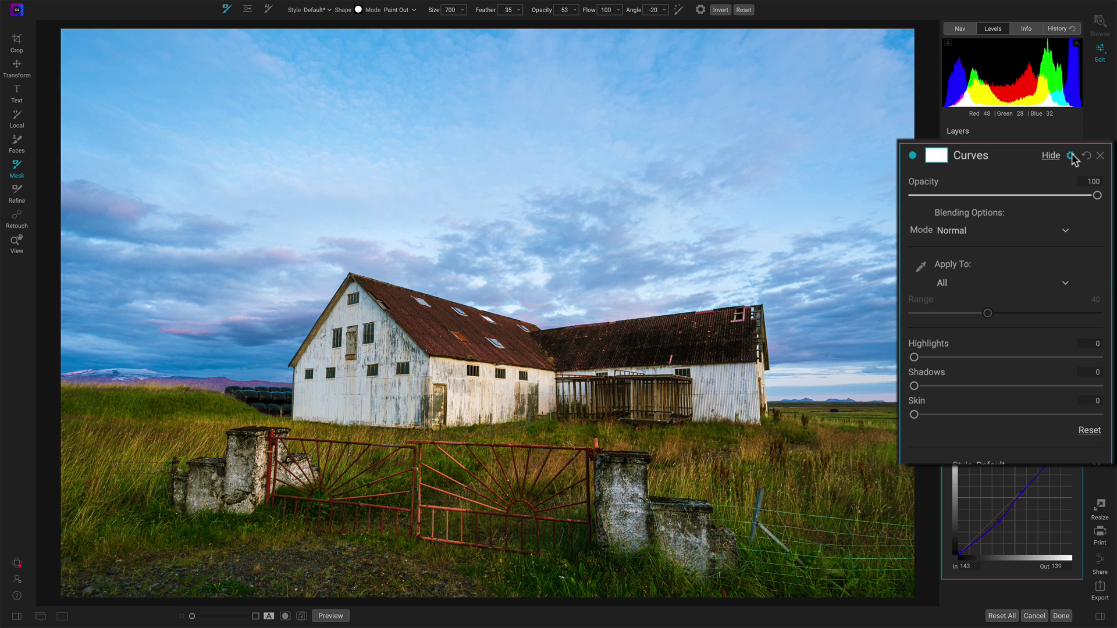
{"action": "left_click", "coordinate": [1071, 157]}
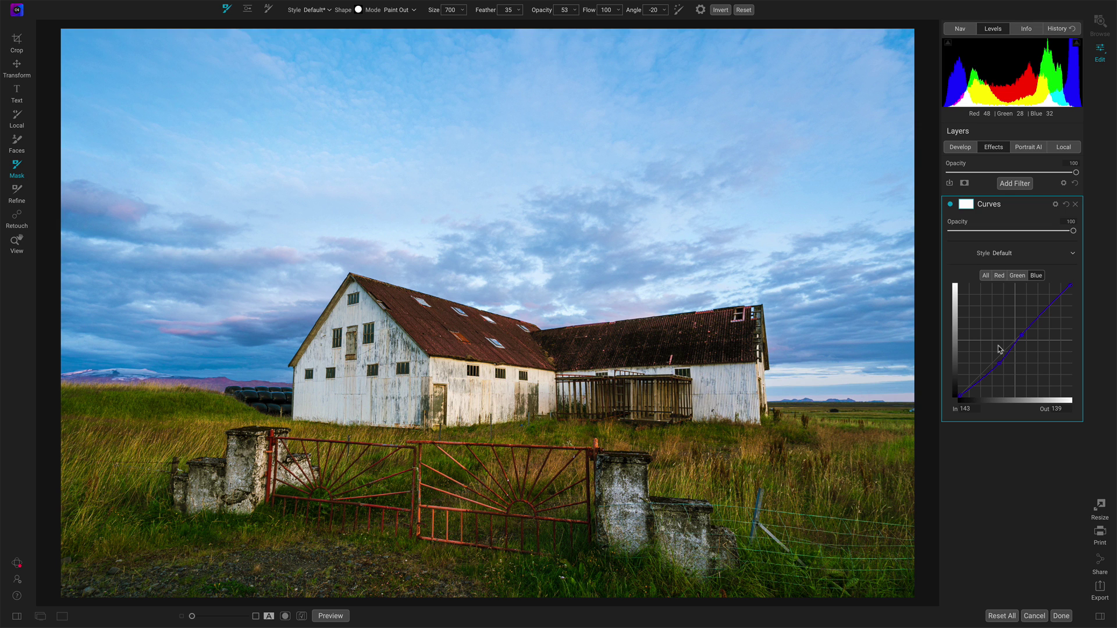
{"action": "left_click", "coordinate": [1068, 205]}
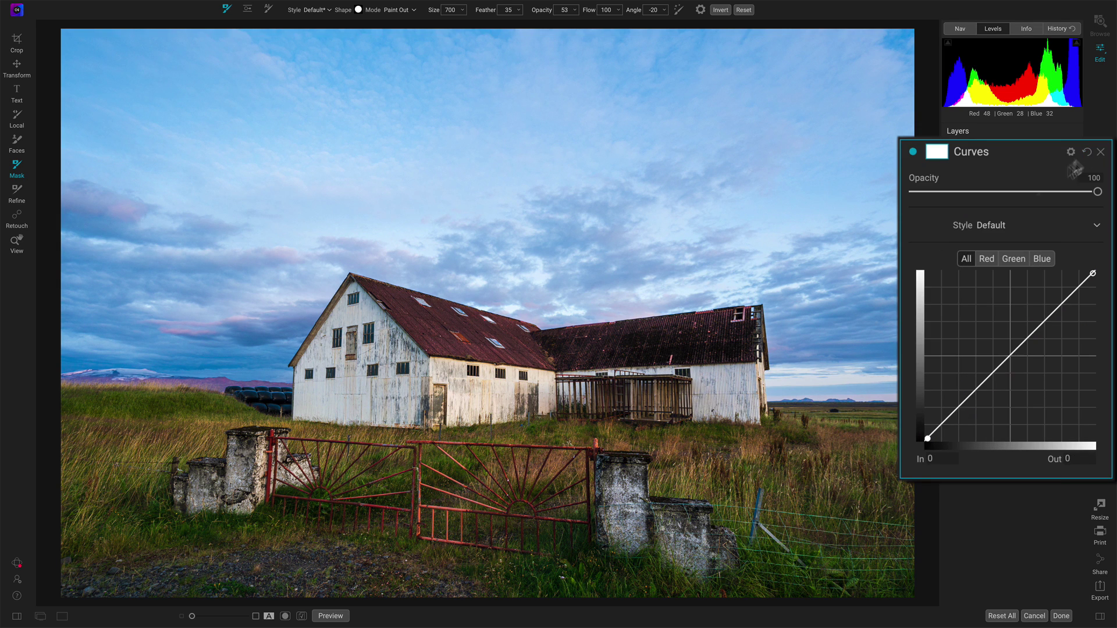
Step: Lift the Red midpoint slightly, then set Green and Blue points for a purple twilight tint
{"action": "left_click", "coordinate": [987, 259]}
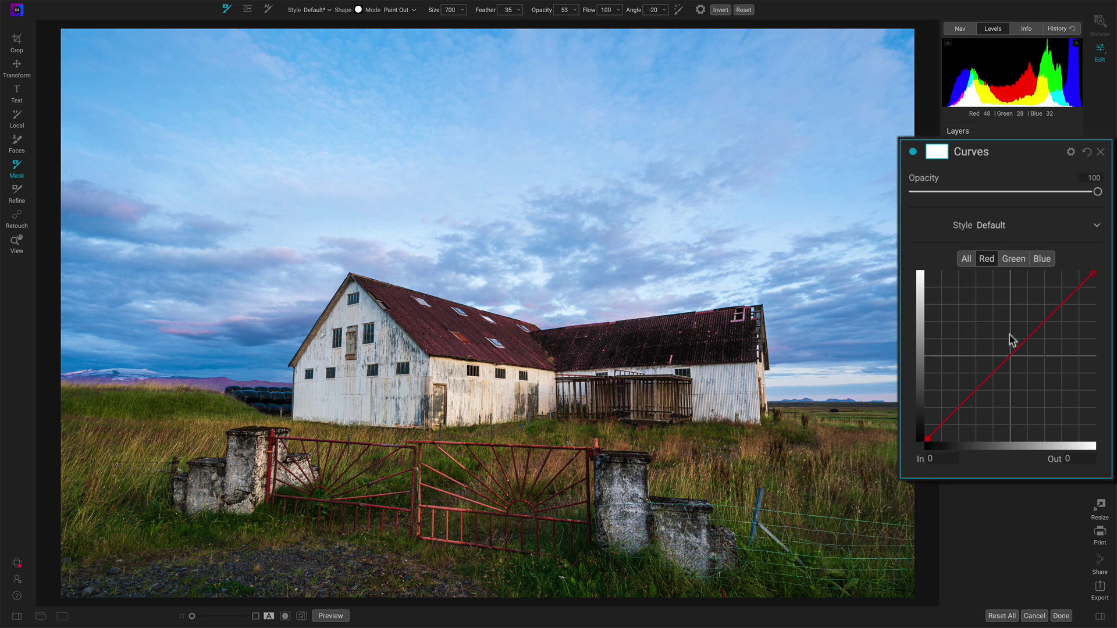
{"action": "left_click", "coordinate": [1010, 354]}
{"action": "mouse_move", "coordinate": [1011, 353]}
{"action": "left_mouse_down"}
{"action": "mouse_move", "coordinate": [1015, 362]}
{"action": "mouse_move", "coordinate": [1009, 353]}
{"action": "left_mouse_up"}
{"action": "left_click", "coordinate": [1012, 262]}
{"action": "left_click", "coordinate": [1041, 259]}
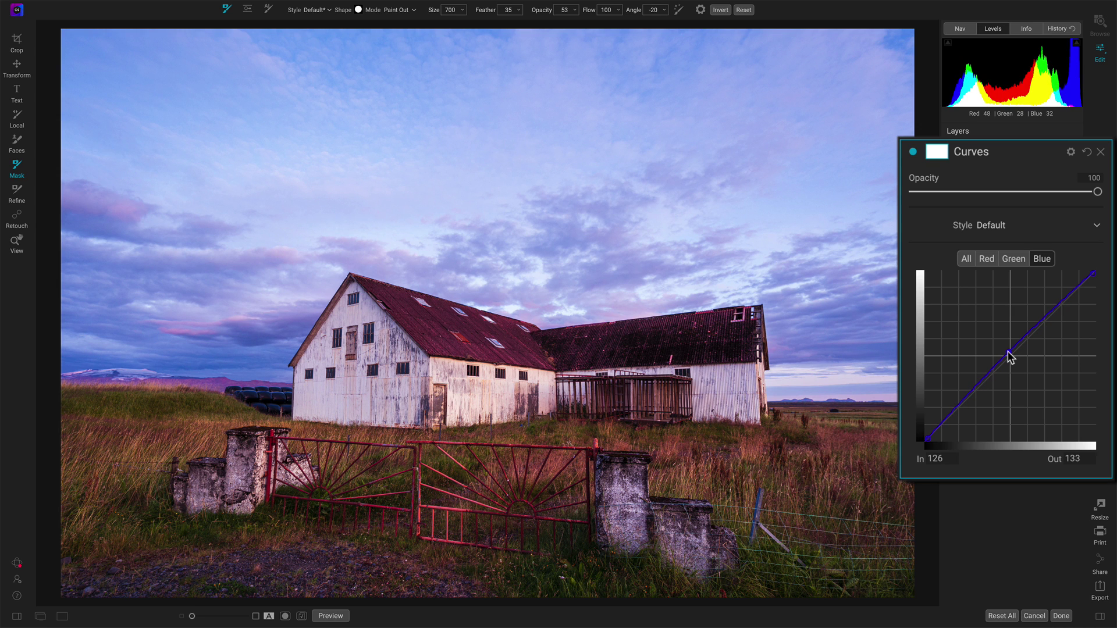
Step: Toggle the Curves effect off and on to compare the purple grade
{"action": "left_click", "coordinate": [913, 153]}
{"action": "left_click", "coordinate": [913, 152]}
{"action": "left_click", "coordinate": [913, 153]}
{"action": "left_click", "coordinate": [912, 153]}
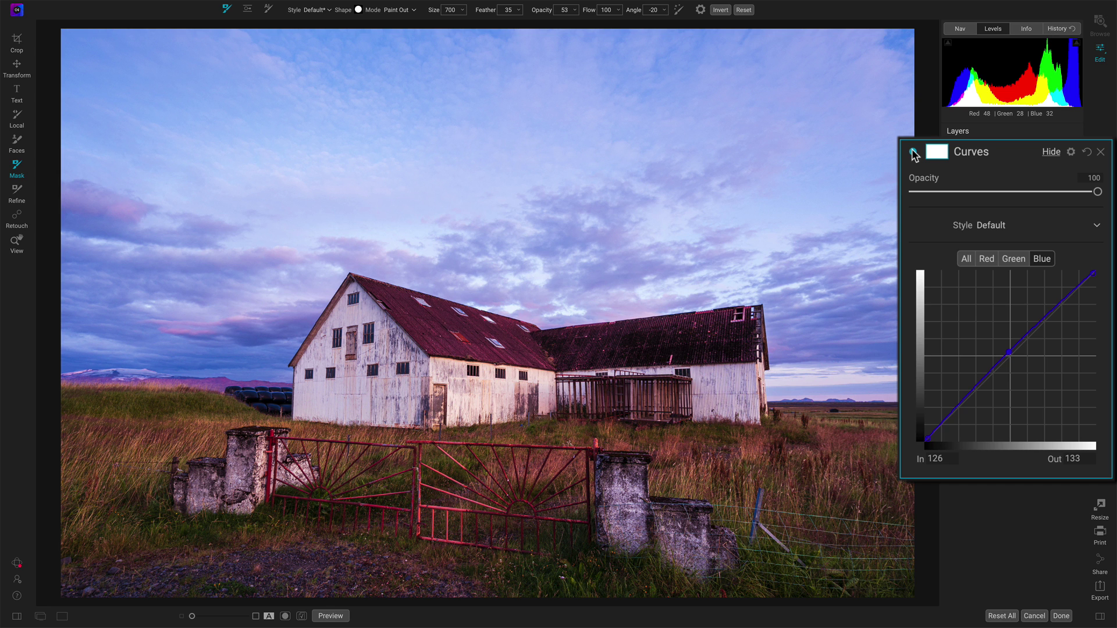
{"action": "left_click", "coordinate": [913, 152]}
{"action": "left_click", "coordinate": [913, 153]}
Step: Review the Red, Green and Blue curves, then compare the grade before and after again
{"action": "left_click", "coordinate": [987, 261]}
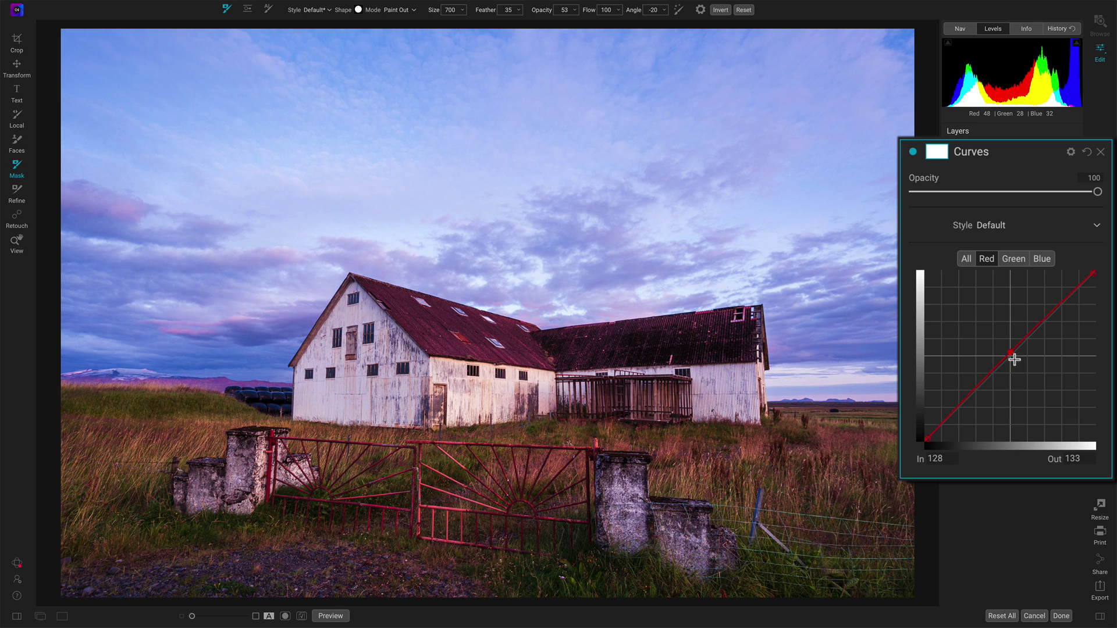
{"action": "left_click", "coordinate": [1015, 260]}
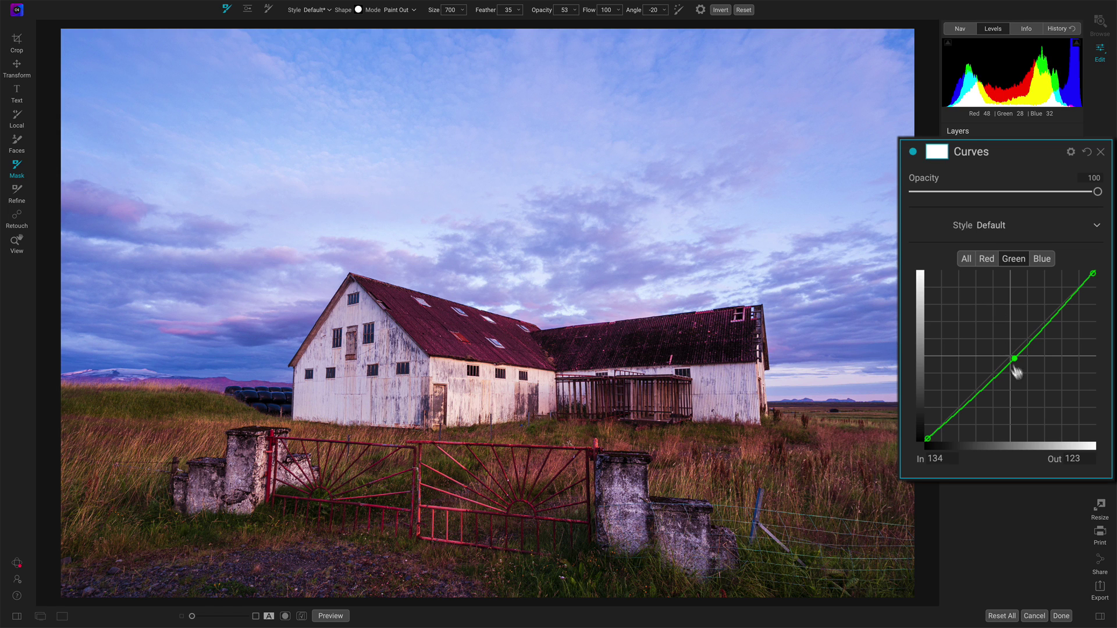
{"action": "left_click", "coordinate": [1039, 260]}
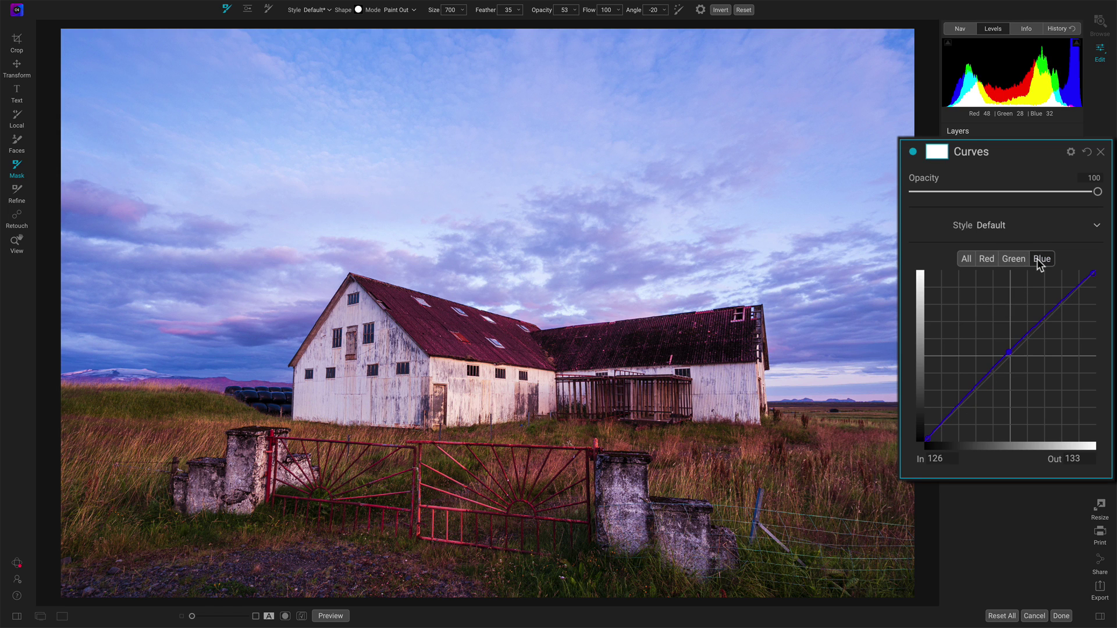
{"action": "left_click", "coordinate": [912, 151]}
{"action": "left_click", "coordinate": [913, 152]}
{"action": "left_click", "coordinate": [912, 151]}
{"action": "left_click", "coordinate": [912, 151]}
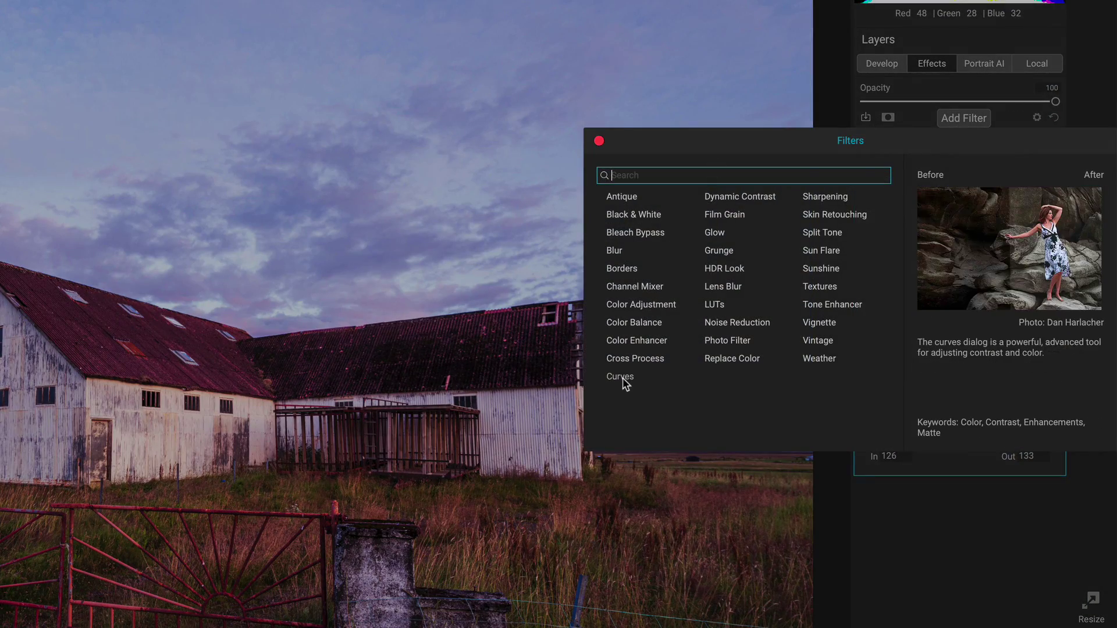
Step: Add a second Curves filter from the Filters list above the purple-graded one
{"action": "left_click", "coordinate": [621, 377]}
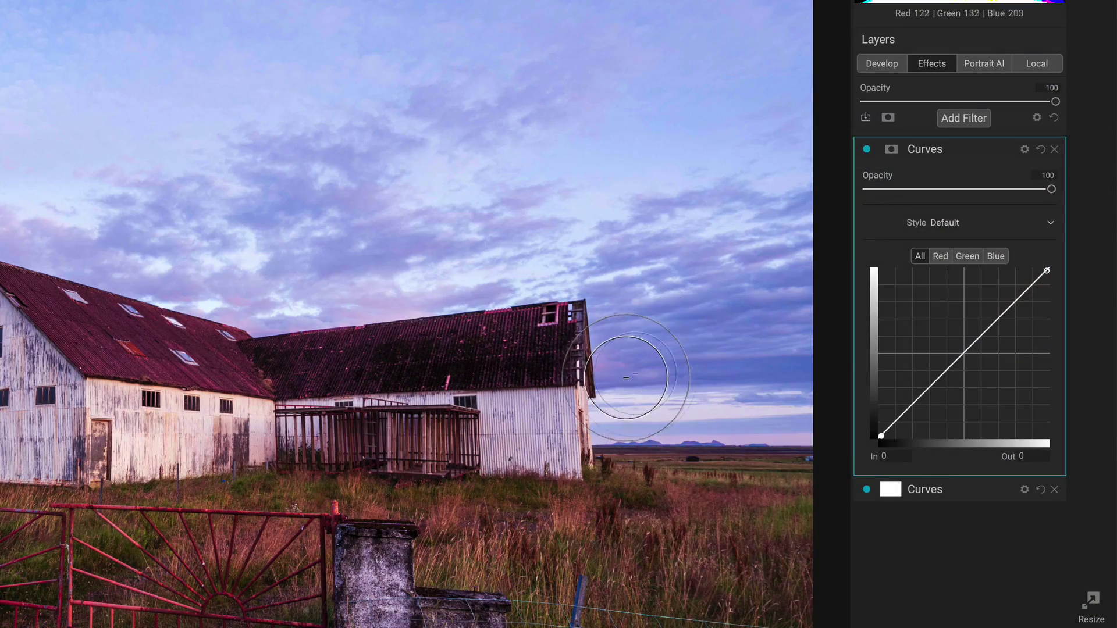